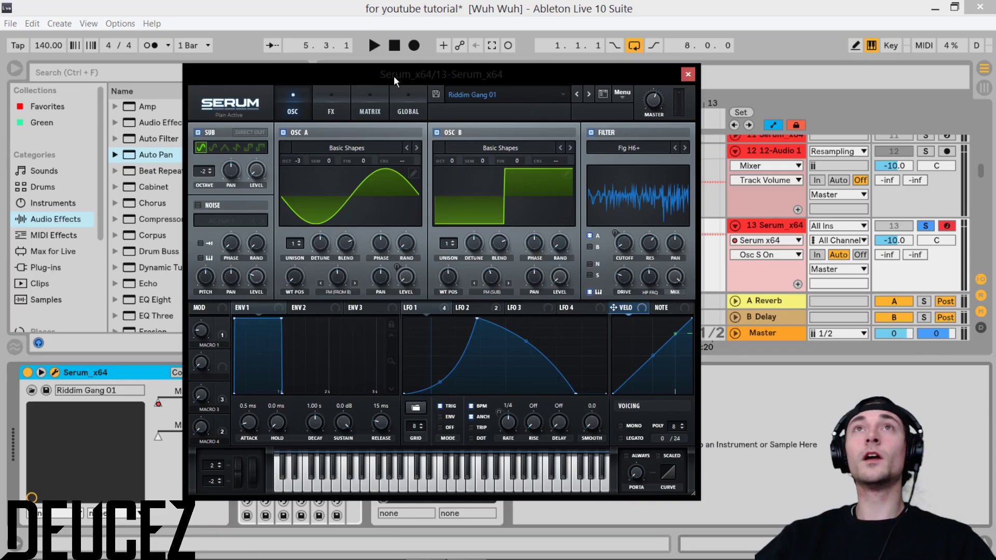
Step: Look through the modulation matrix assignments of the Riddim Gang 01 preset and return to the oscillator page
left_click_drag(394, 75, 453, 76)
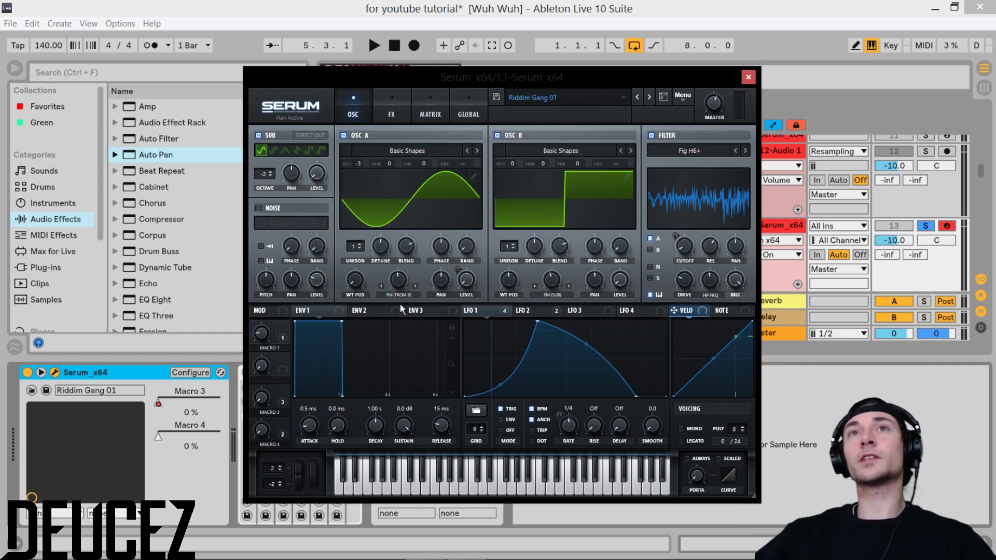
left_click(431, 114)
scroll(435, 193, "down", 2)
scroll(435, 193, "down", 6)
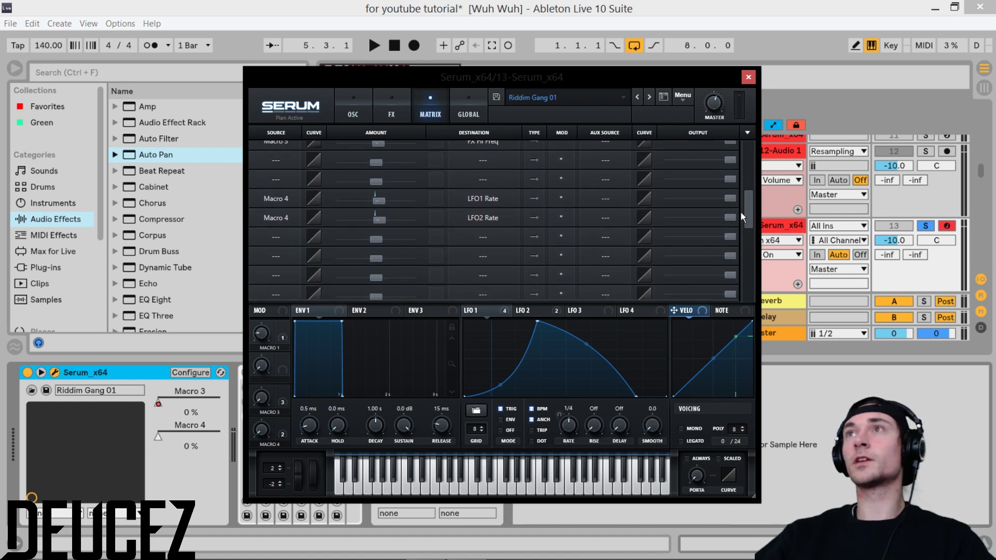
left_click_drag(748, 220, 748, 132)
left_click(357, 113)
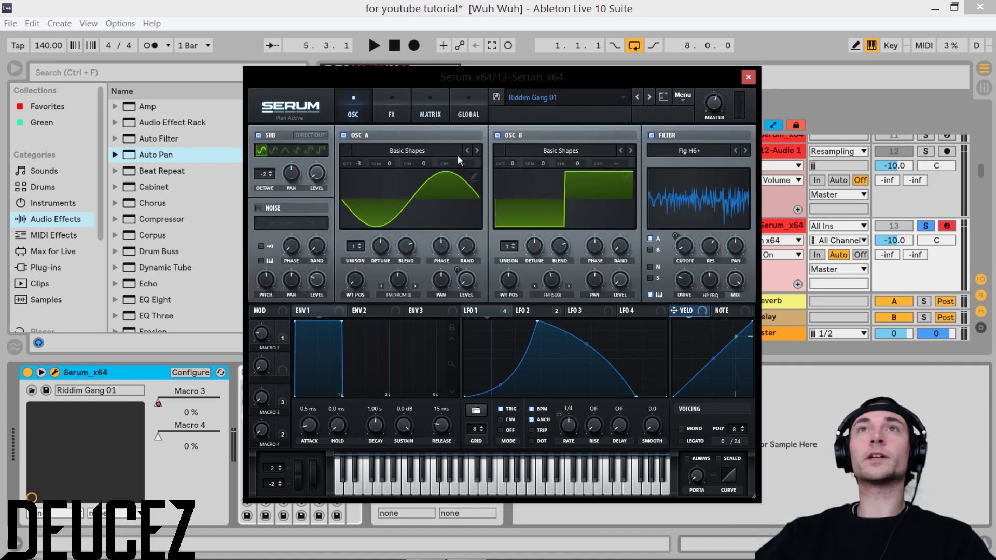
Step: Disable the sub oscillator, oscillator B and the filter so that only oscillator A is active
left_click(264, 135)
left_click(506, 136)
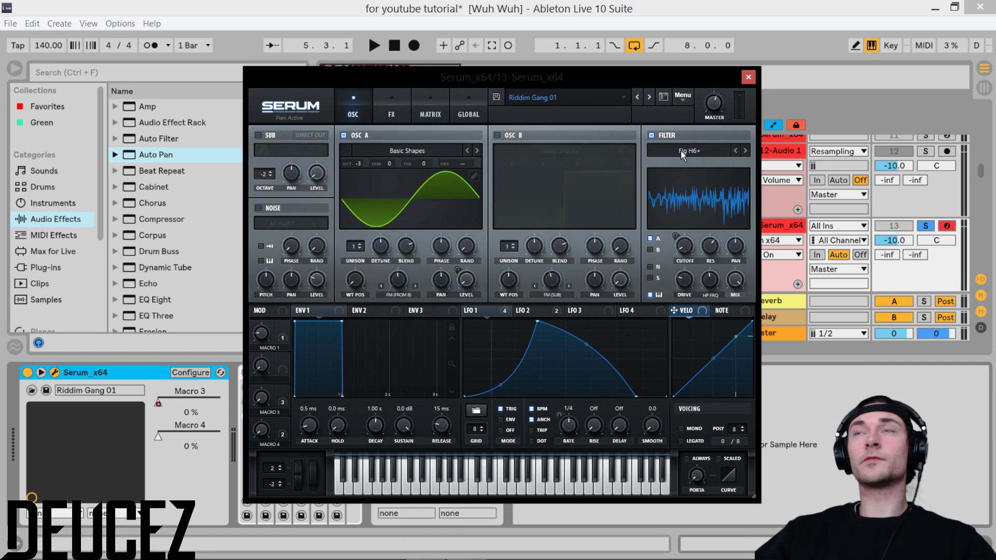
left_click(658, 136)
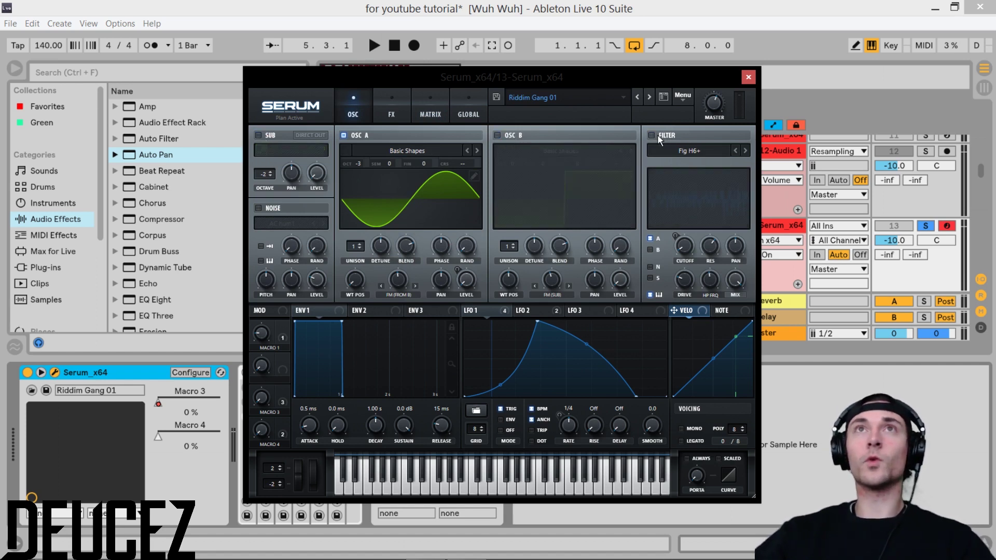
left_click_drag(473, 78, 514, 69)
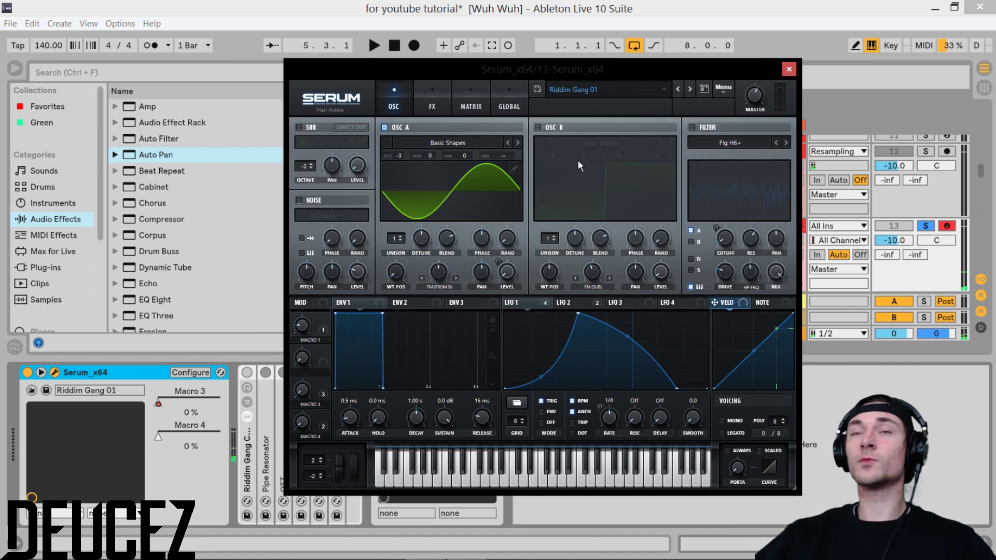
Step: Re-enable oscillator B and the filter, playing a test note after each one to hear the change
left_click(545, 129)
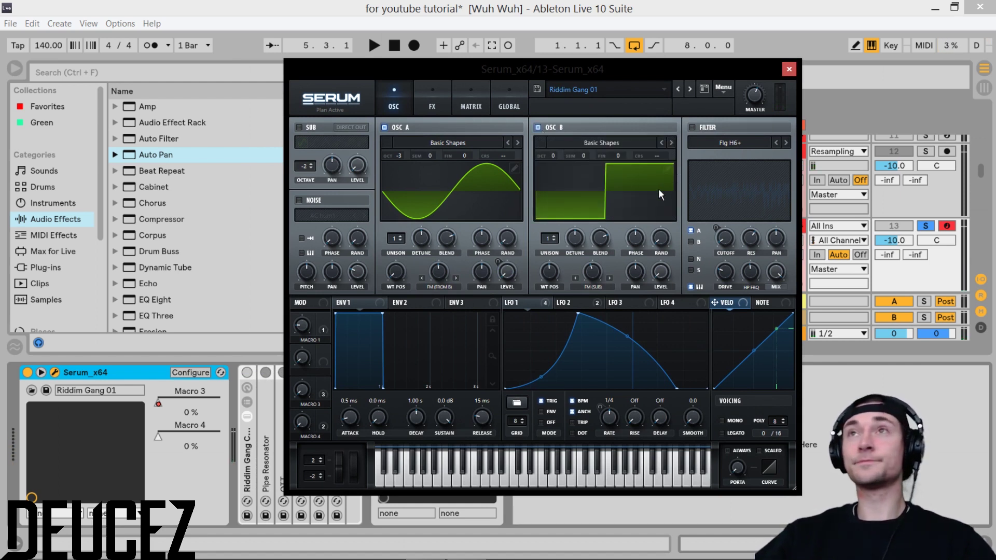
key("f")
left_click(693, 128)
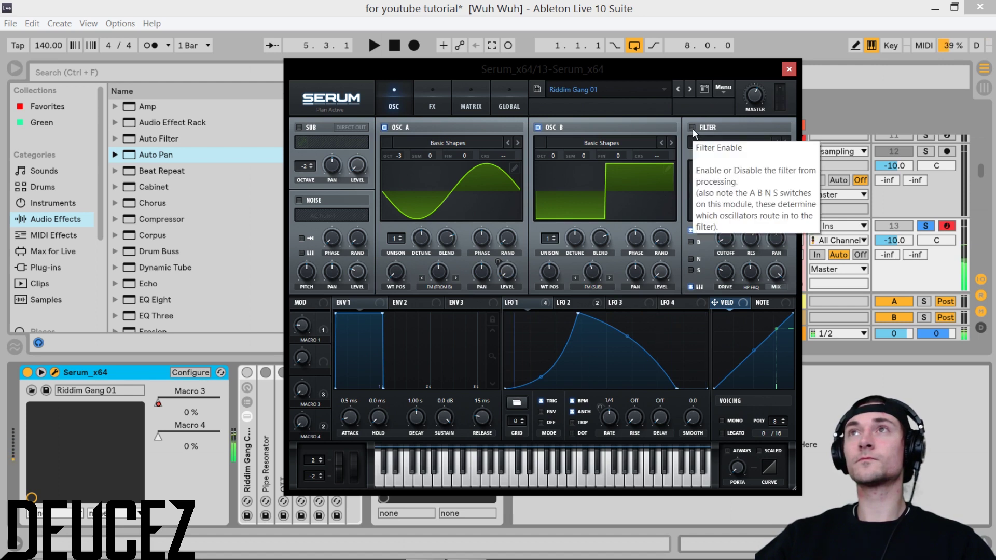
key("f")
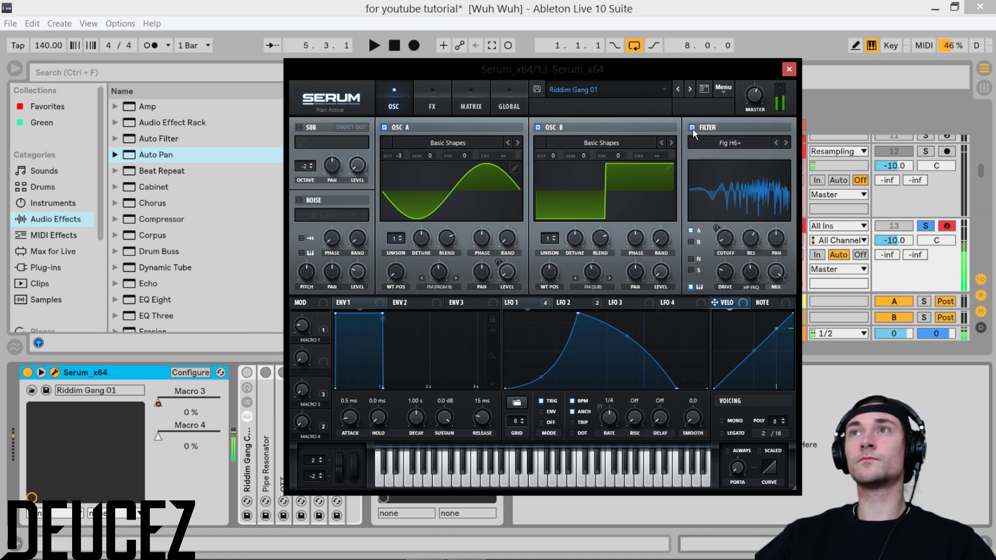
Step: Compare the LFO 1 and LFO 2 shapes and check which modulators are assigned to the filter cutoff
left_click(571, 305)
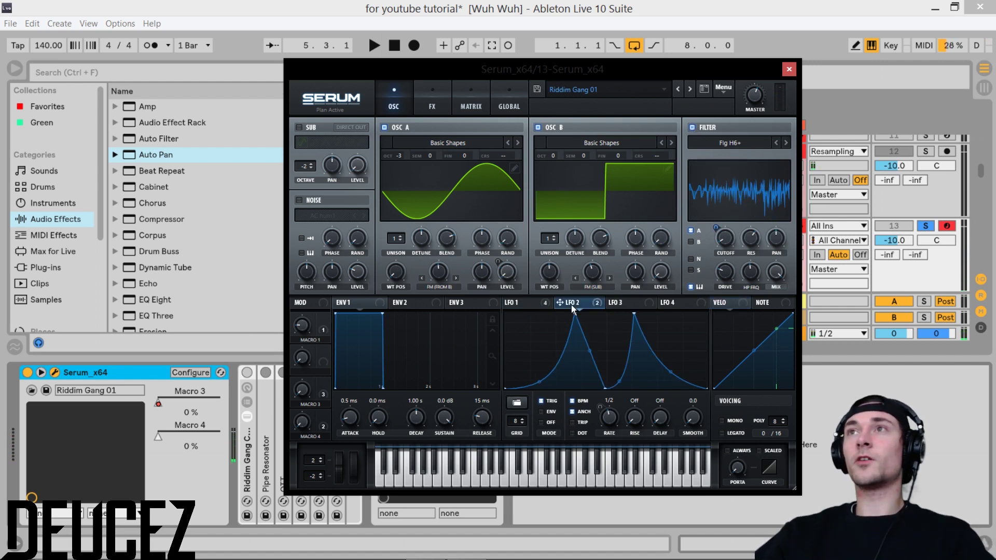
right_click(724, 240)
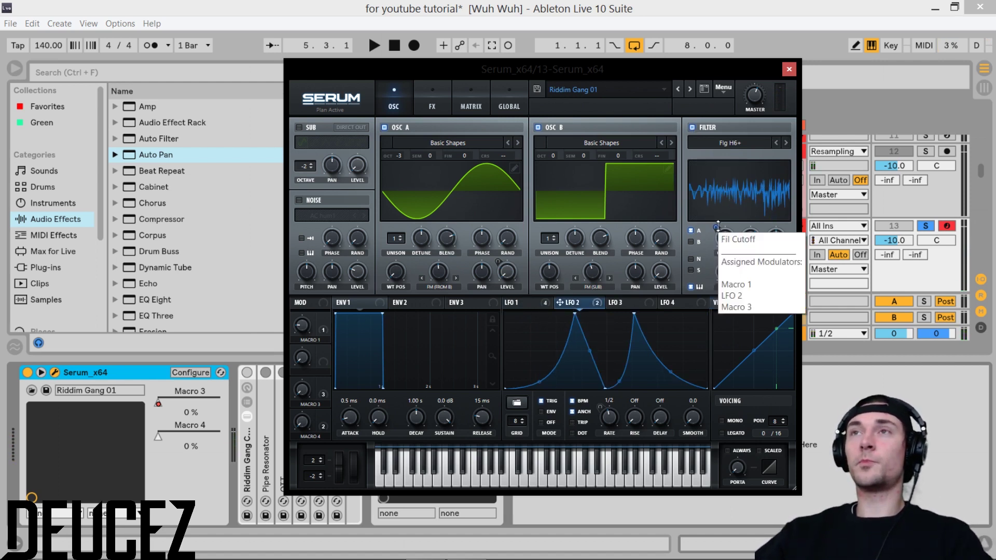
left_click(524, 299)
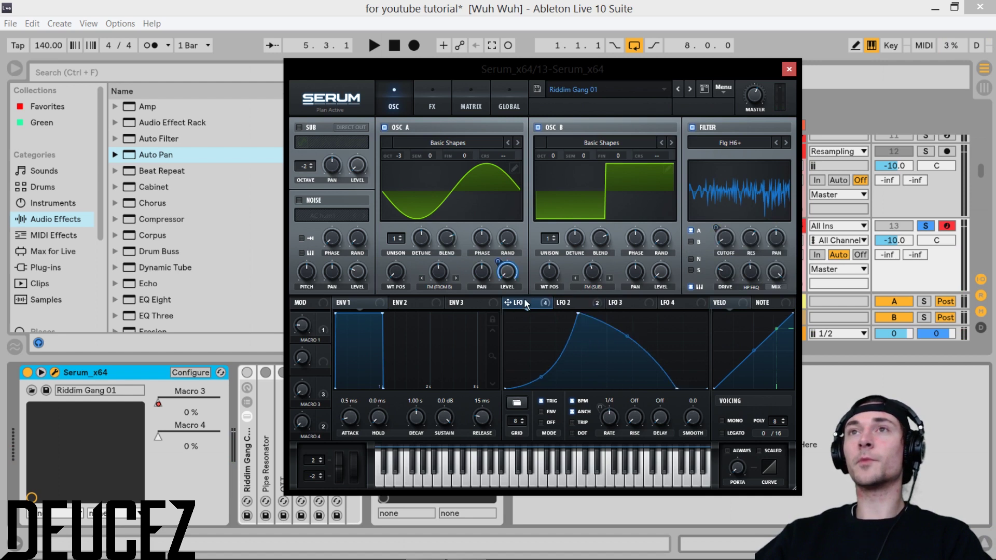
left_click(576, 300)
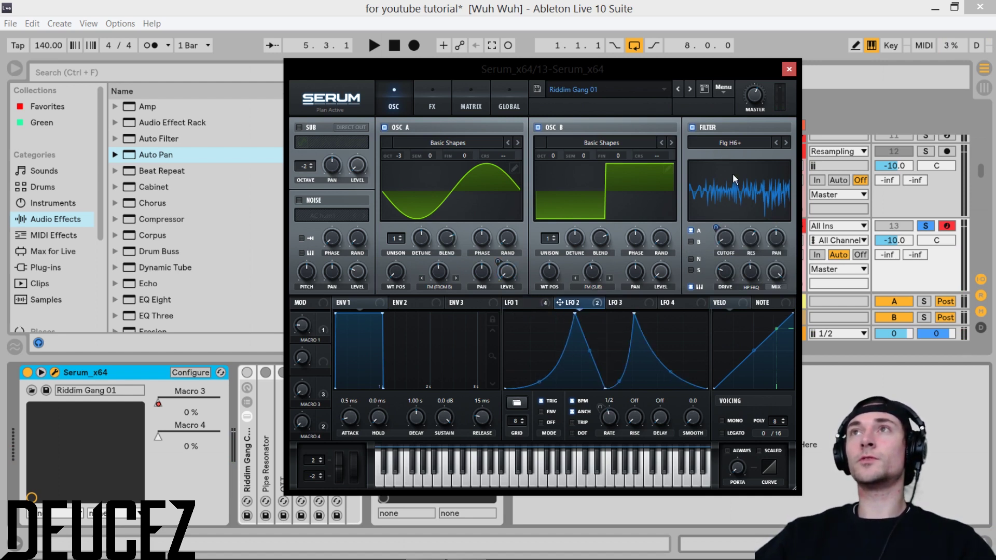
left_click(539, 302)
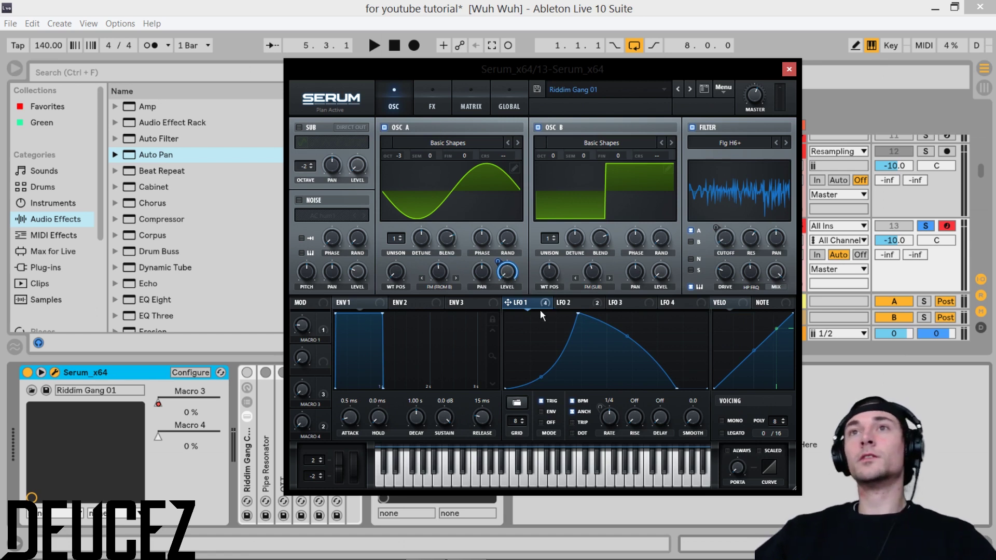
left_click(571, 302)
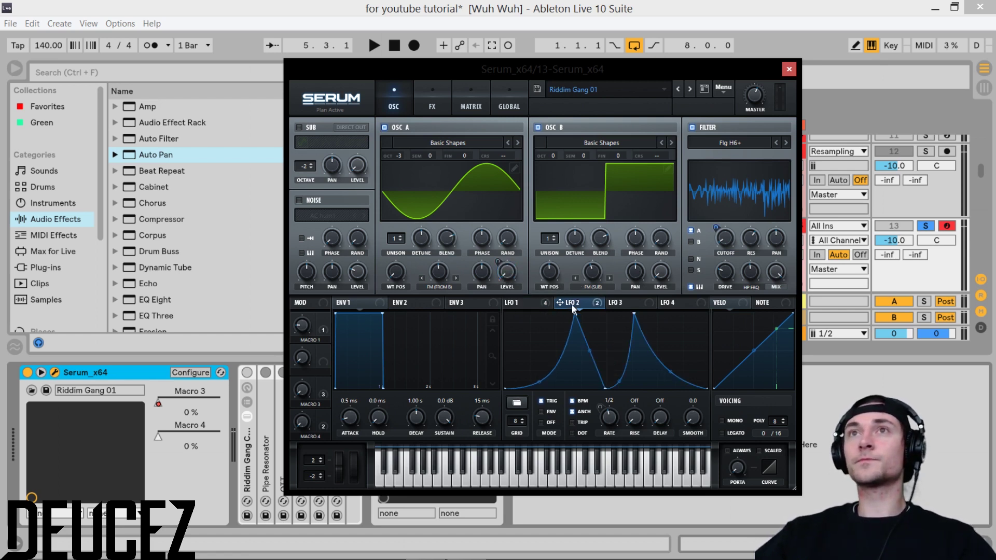
Step: Check the LFO 2 to filter cutoff amount in the modulation matrix, and inspect the oscillators' FM settings
left_click(464, 98)
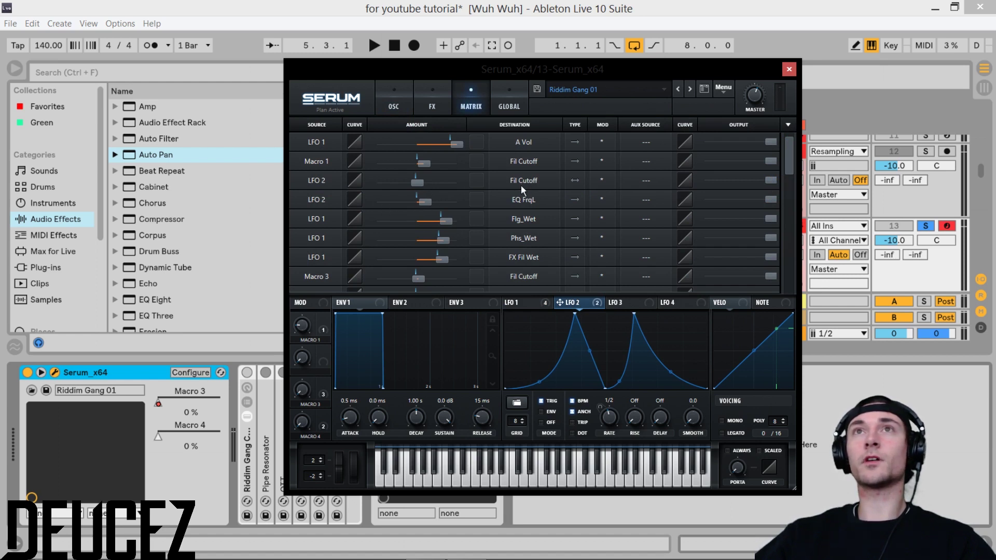
mouse_move(419, 185)
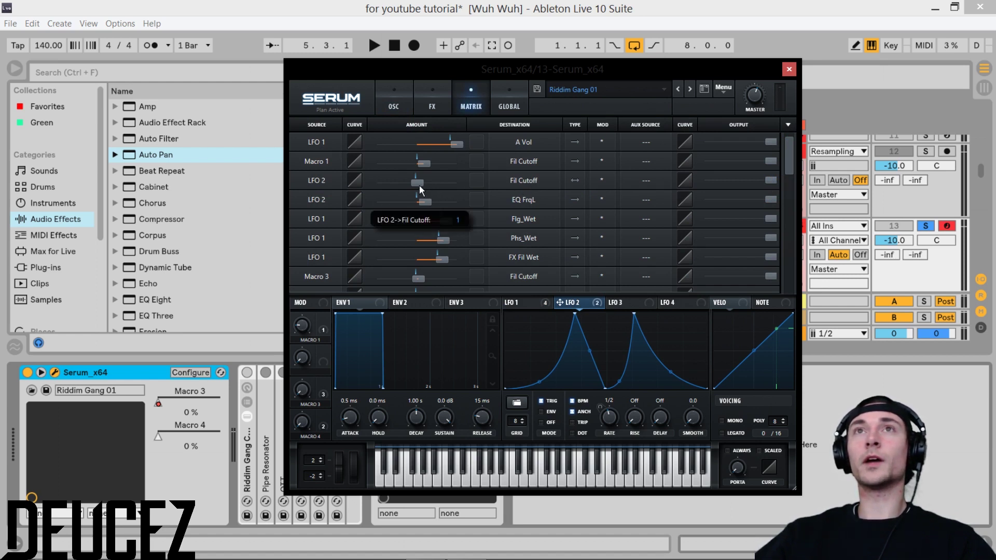
left_click(390, 105)
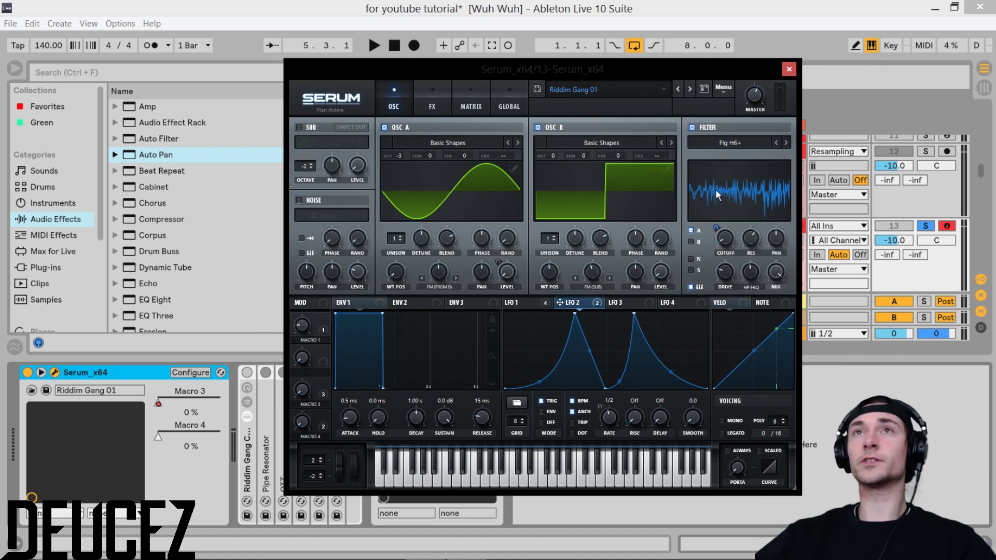
key("a")
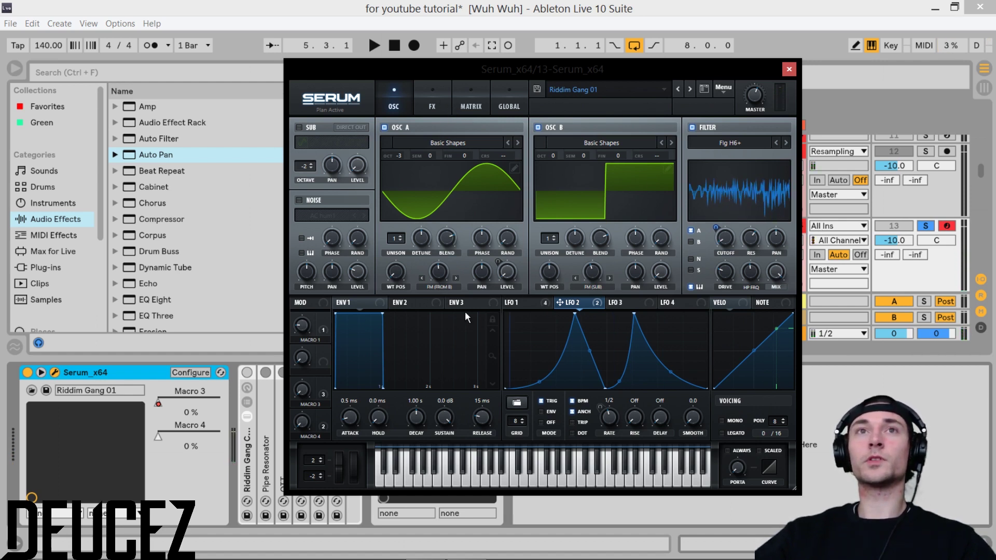
mouse_move(439, 276)
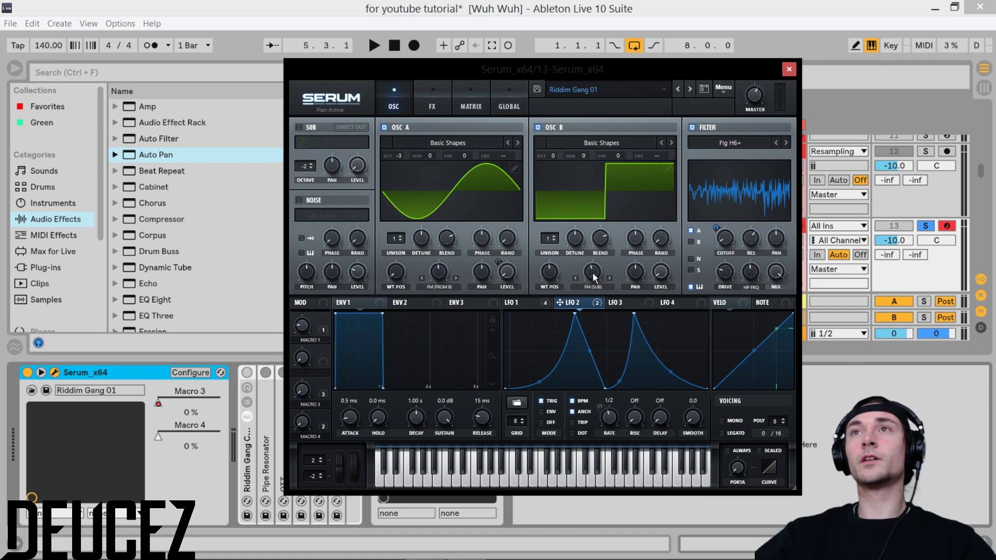
Step: Compare the sound with the sub oscillator on and off, leaving the sub oscillator enabled
left_click(304, 128)
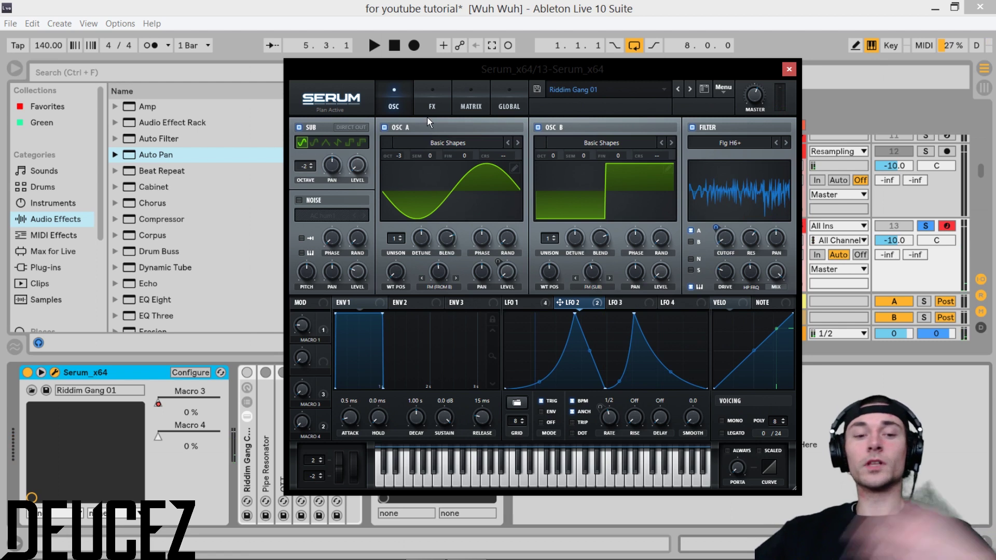
left_click(300, 127)
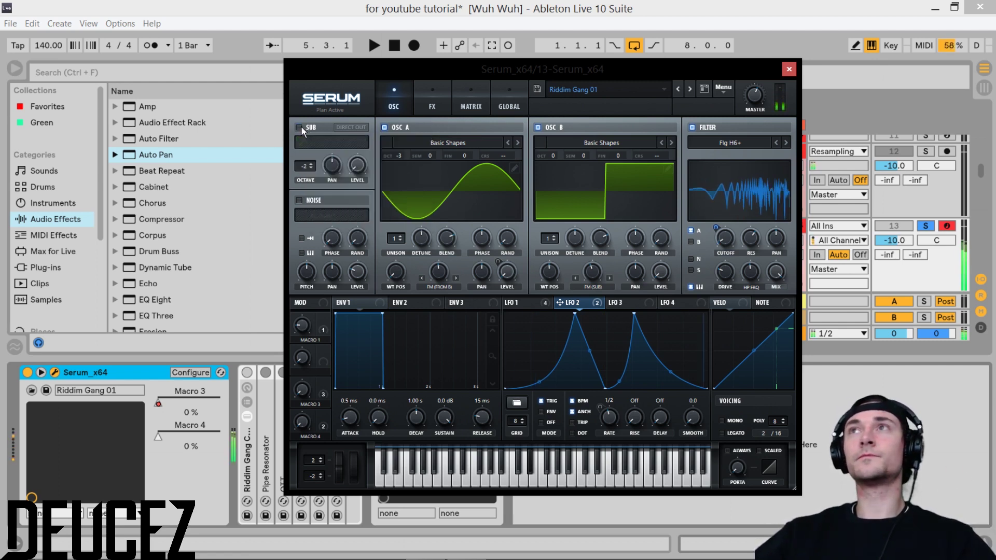
left_click(300, 127)
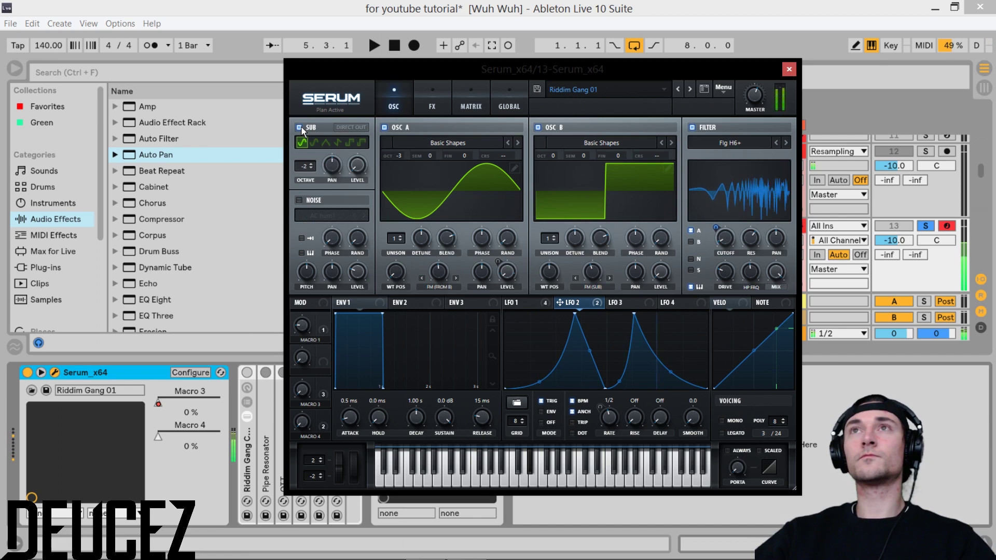
Step: Examine the effects rack and Macro 1's modulation of the filter cutoff, ending on the oscillator page
left_click(438, 105)
left_click(393, 106)
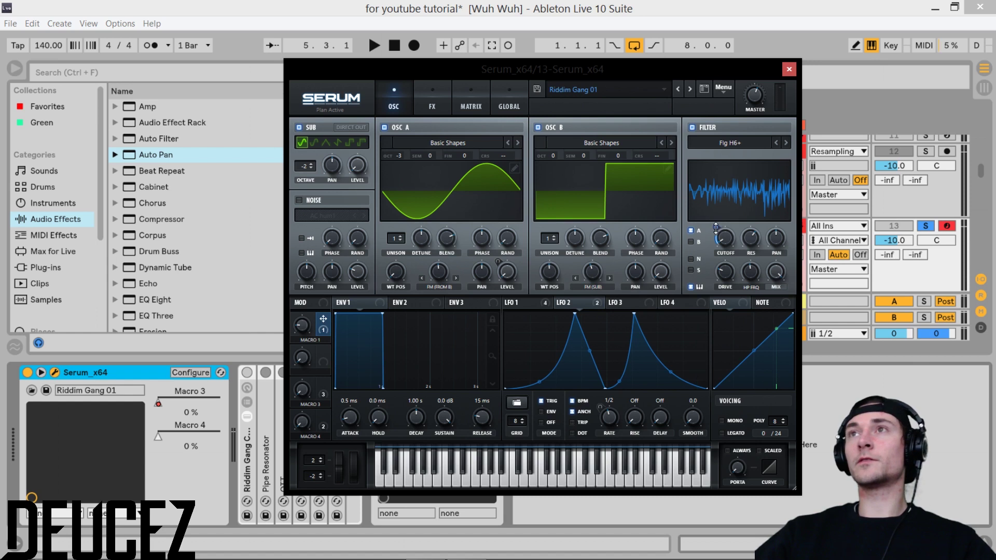
mouse_move(716, 228)
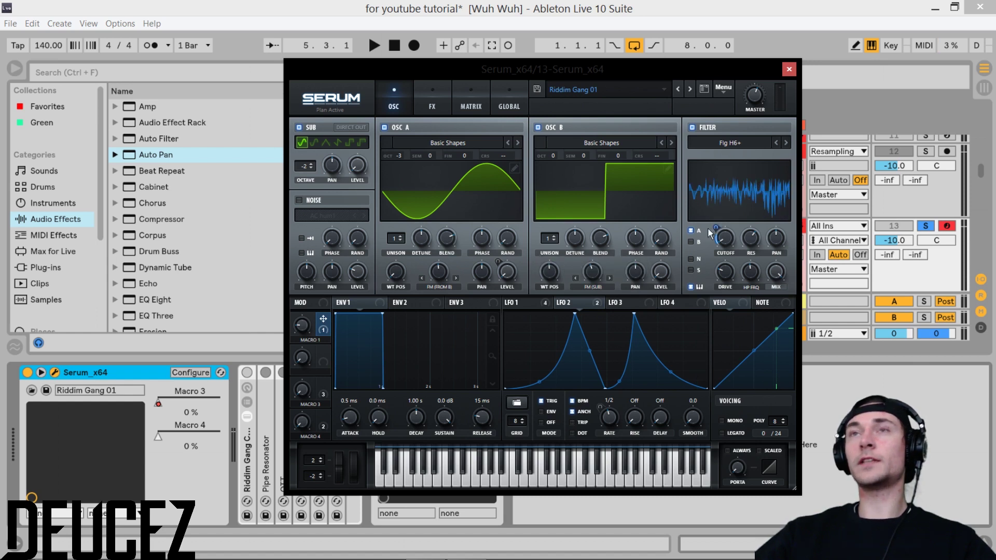
mouse_move(311, 325)
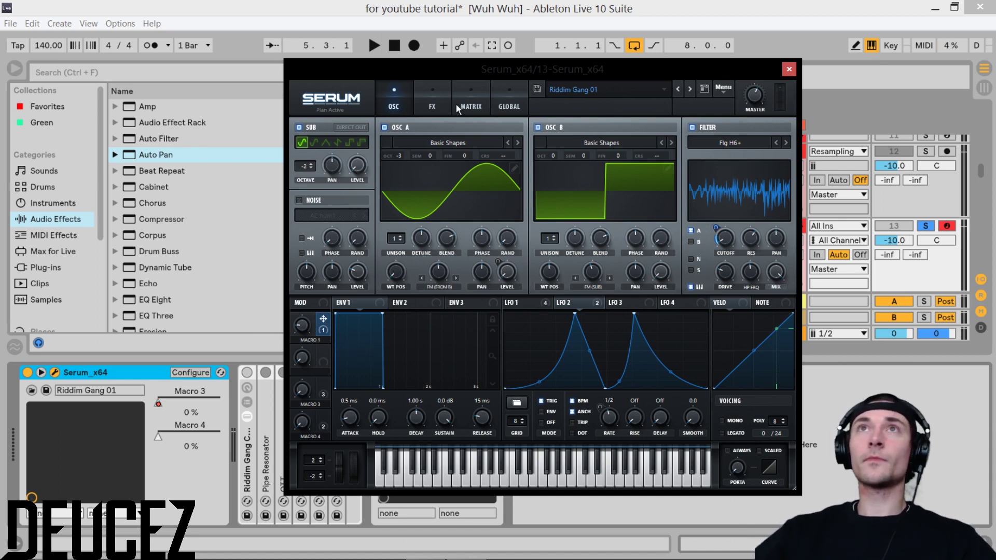
left_click(436, 101)
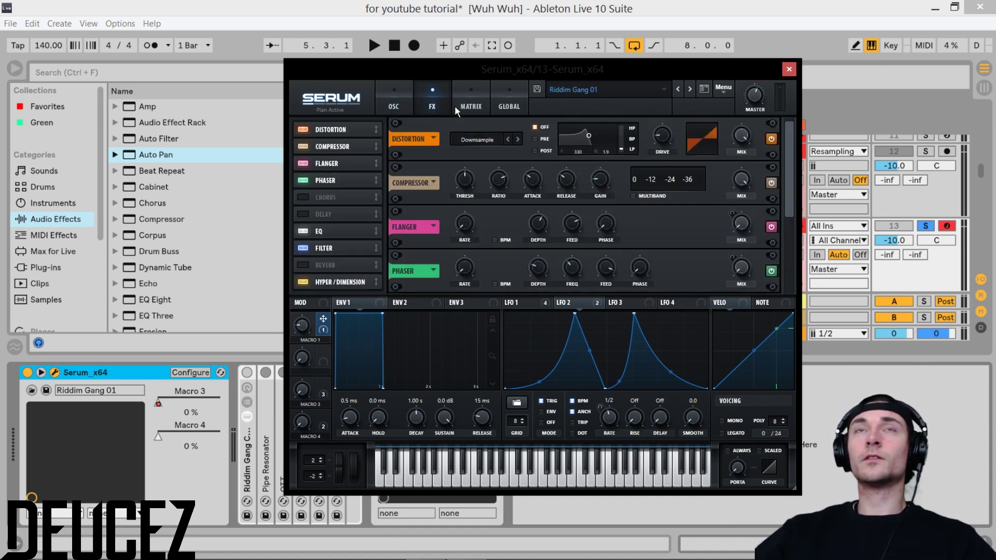
left_click(403, 93)
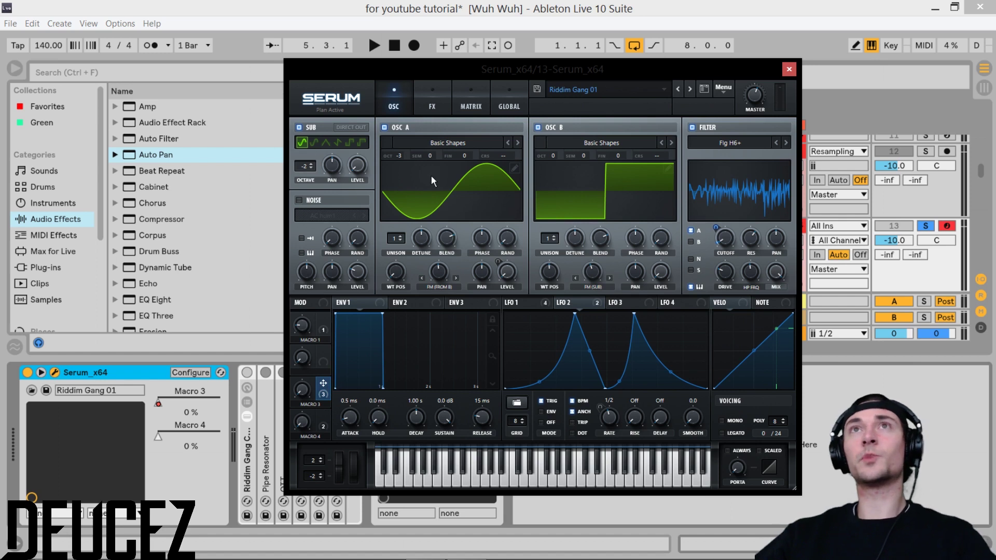
Step: Review Macro 3's destinations in the modulation matrix against the main filter on the oscillator page
left_click(464, 95)
scroll(415, 182, "down", 5)
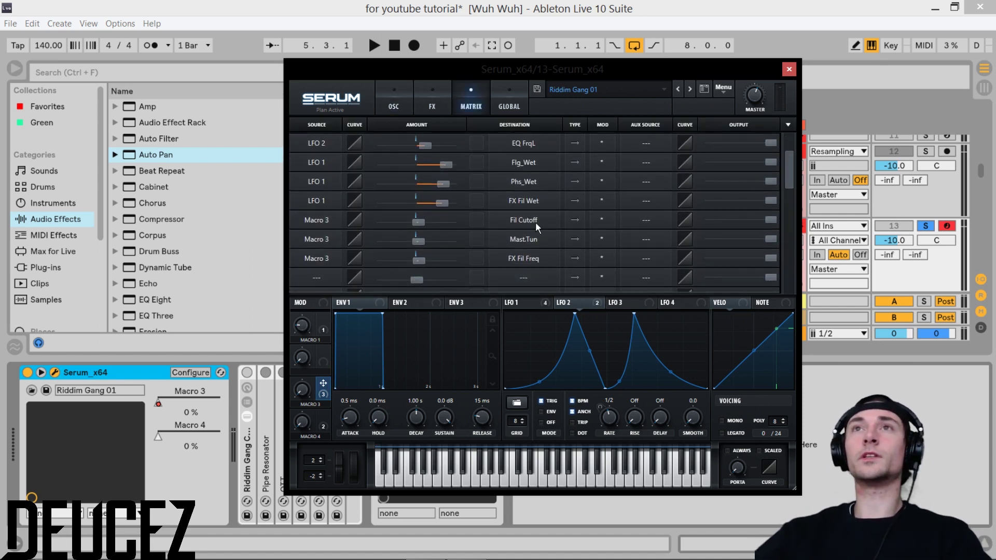
left_click(394, 101)
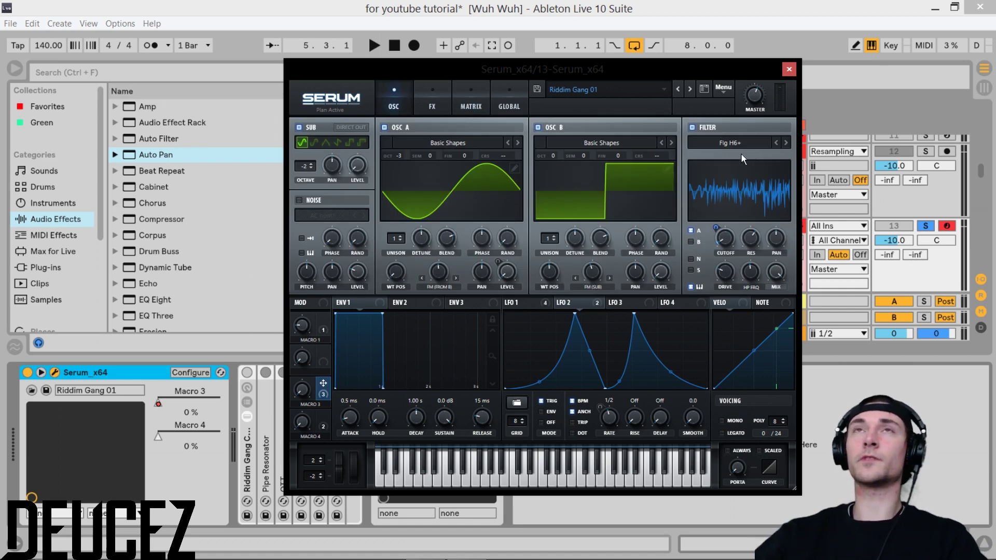
left_click(477, 103)
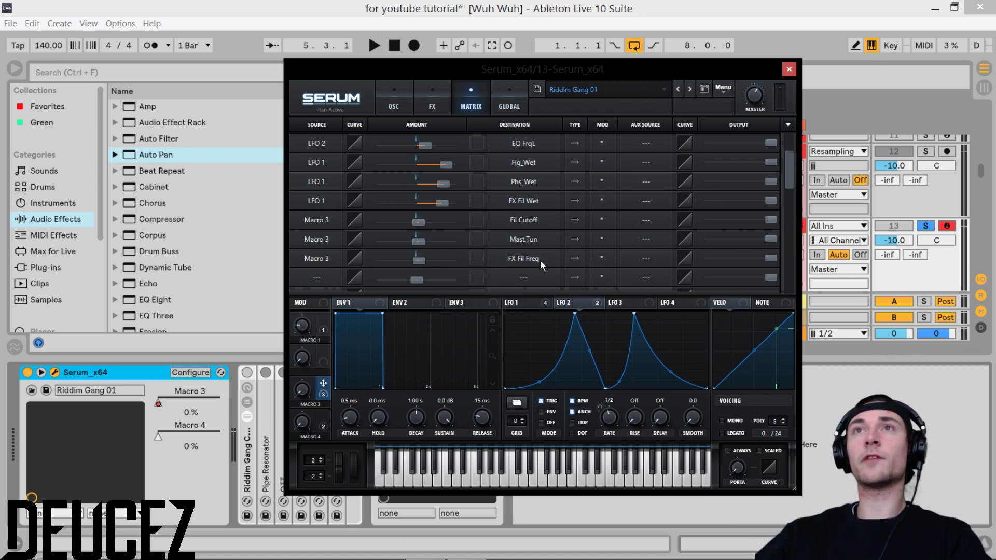
Step: Inspect the cutoff of the filter in the effects rack and return to the oscillator page
left_click(433, 95)
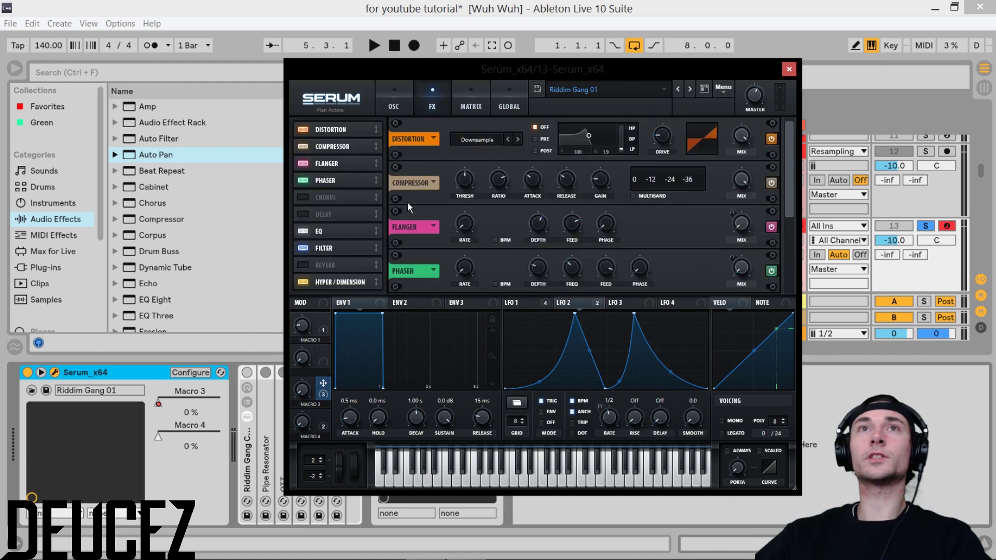
left_click(346, 249)
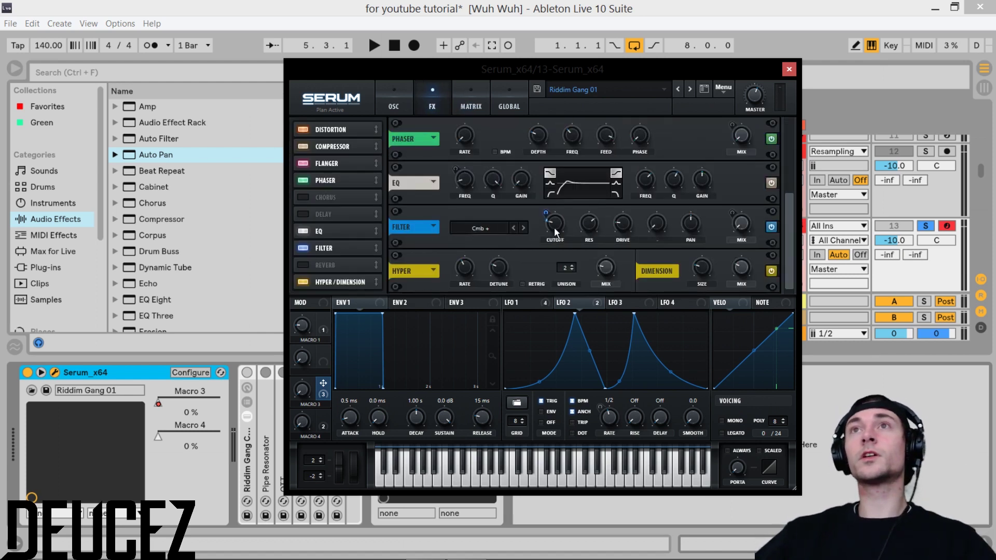
mouse_move(554, 227)
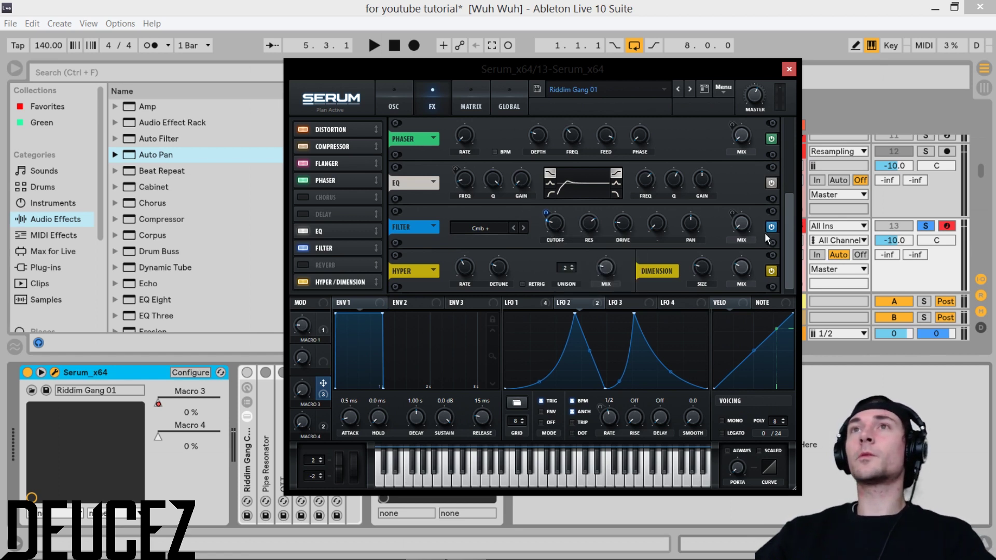
left_click_drag(785, 249, 792, 160)
left_click(392, 104)
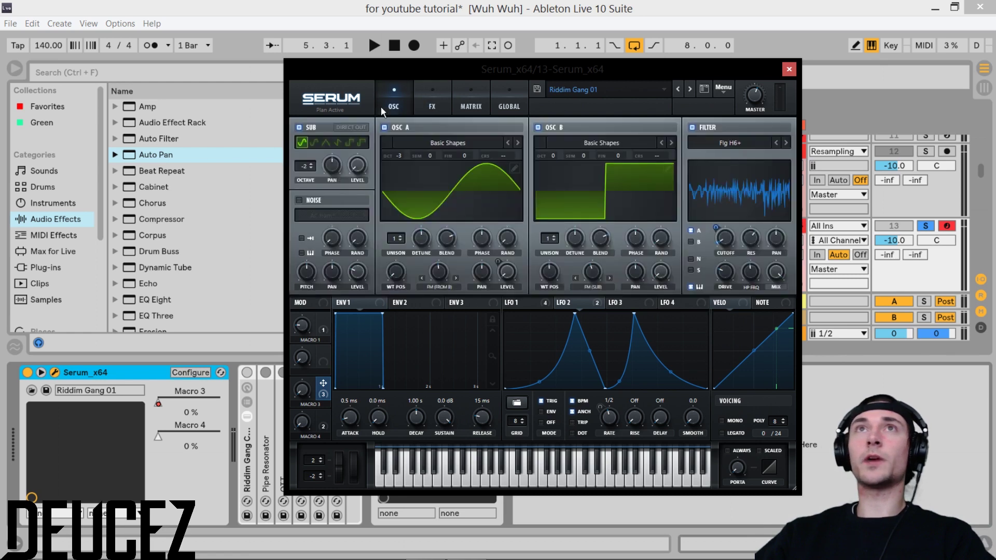
Step: Look at Serum's effects rack once more, return to the oscillator page and close the plugin window
left_click(426, 106)
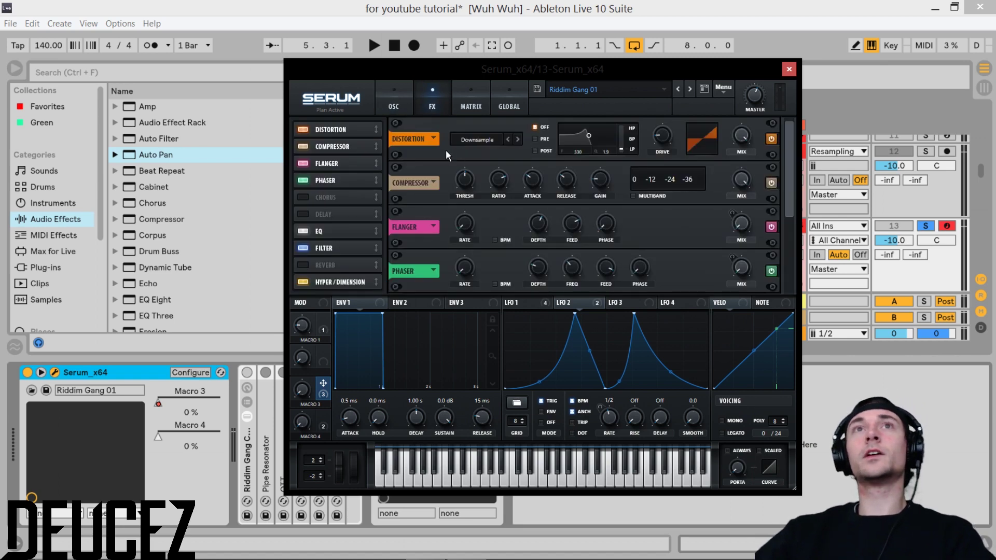
left_click(410, 101)
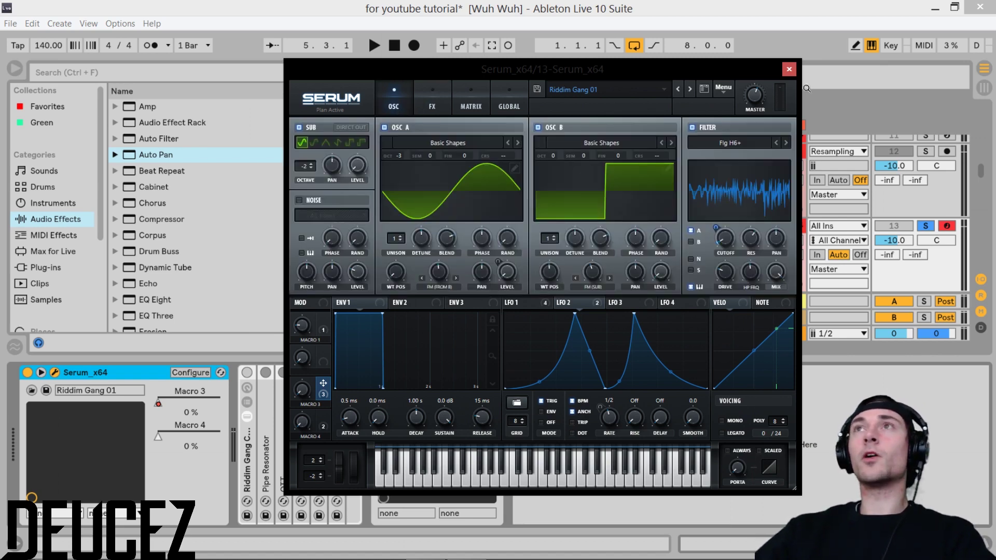
left_click(792, 70)
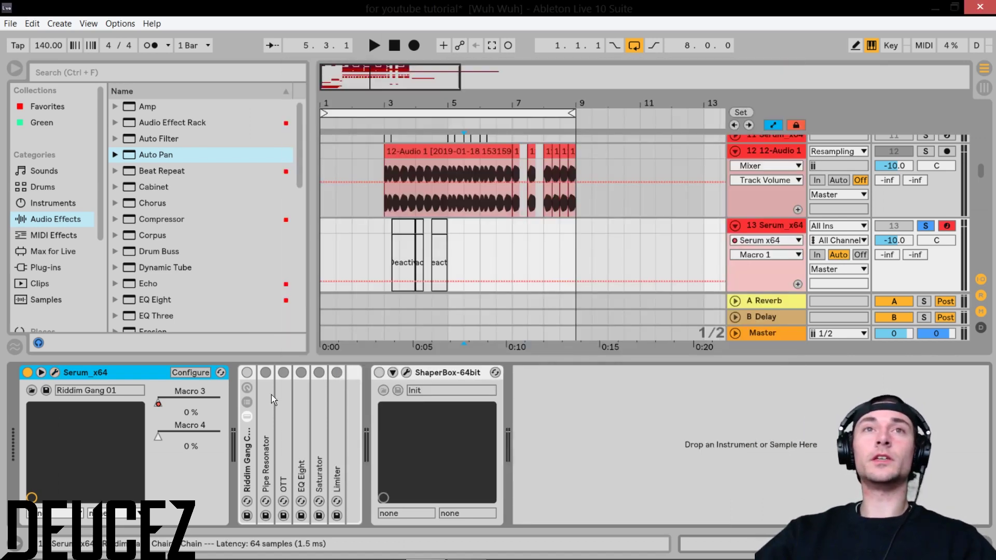
Step: Enable the Riddim Gang effect rack after Serum and inspect the Pipe Resonator's settings, leaving the device folded
left_click(247, 373)
double_click(265, 409)
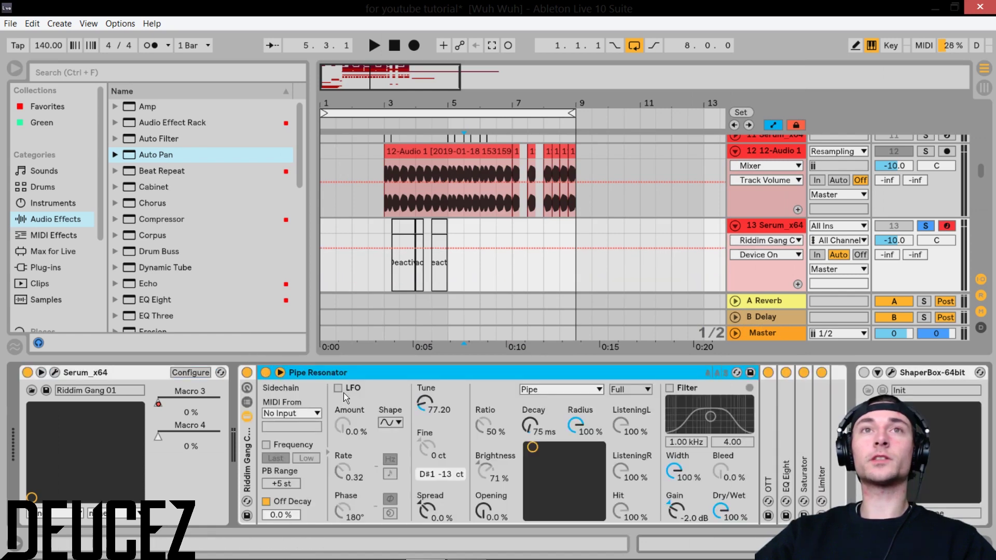
double_click(366, 370)
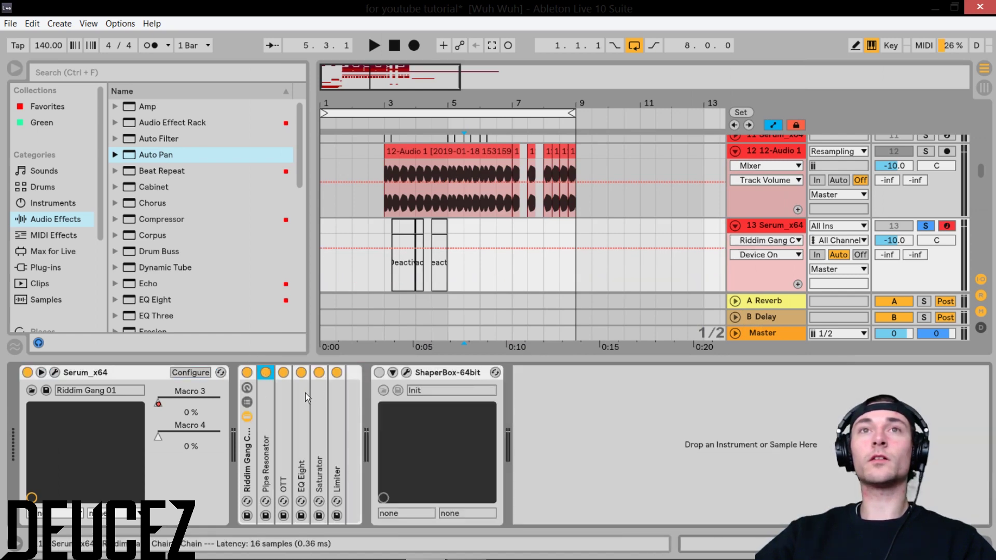
double_click(272, 418)
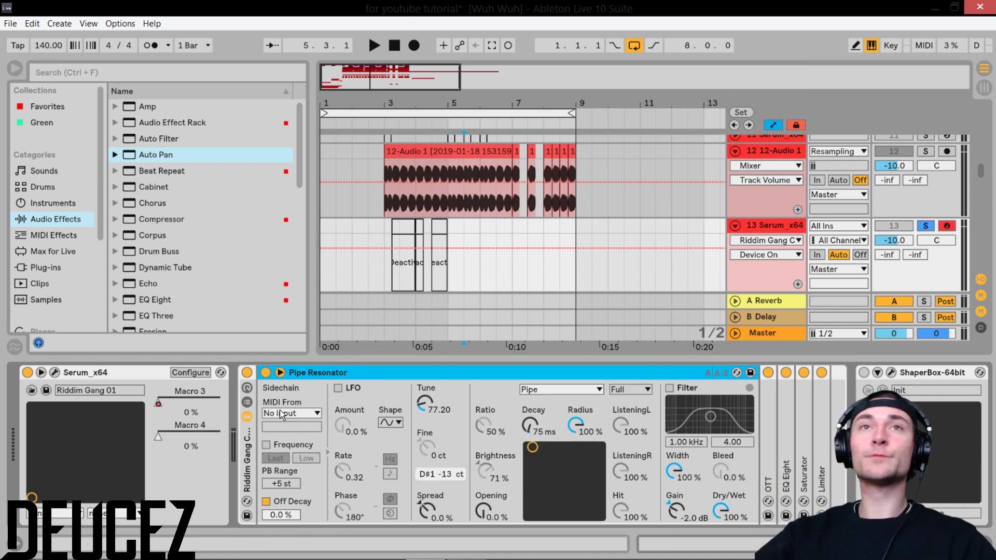
double_click(296, 371)
Step: Inspect the OTT compressor's band settings in the rack and fold the device again
left_click(282, 419)
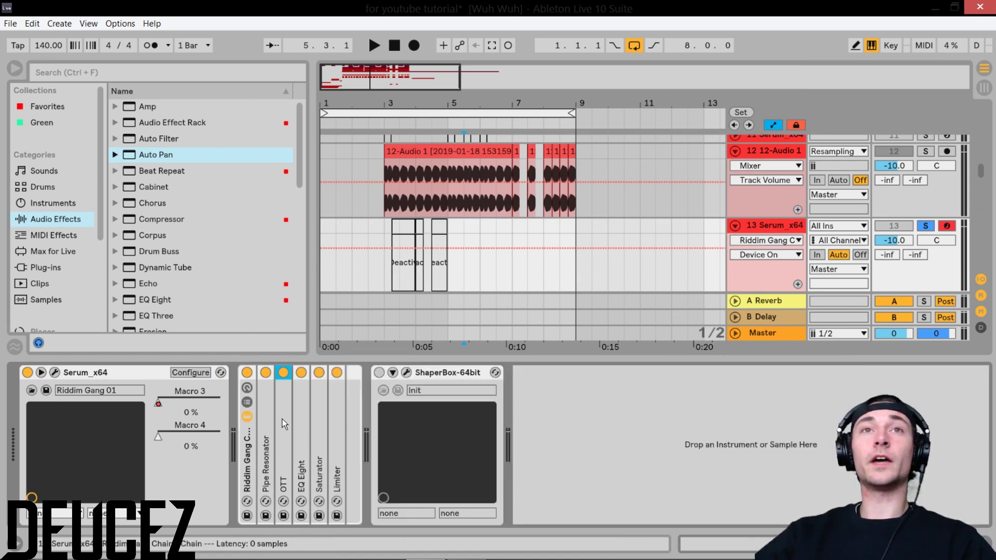
double_click(283, 419)
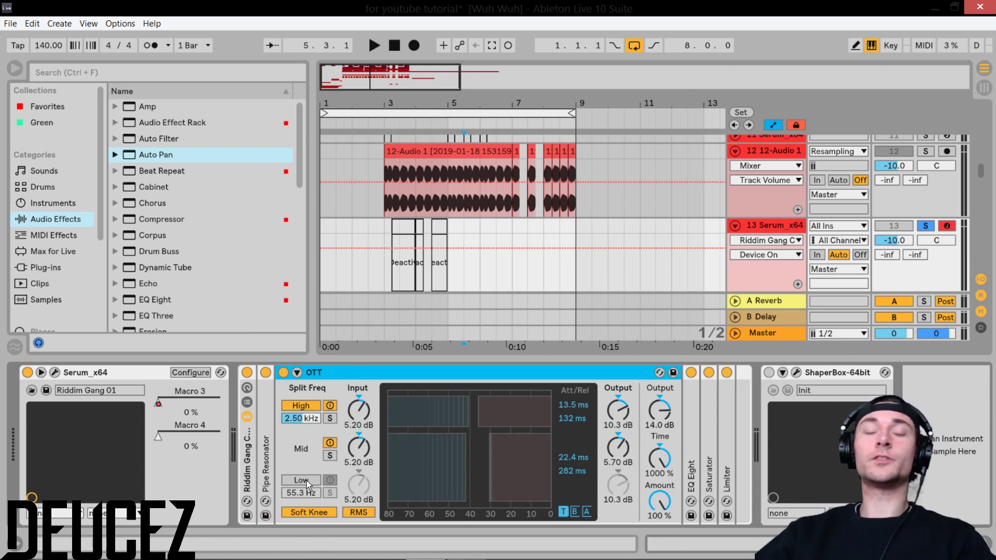
double_click(365, 371)
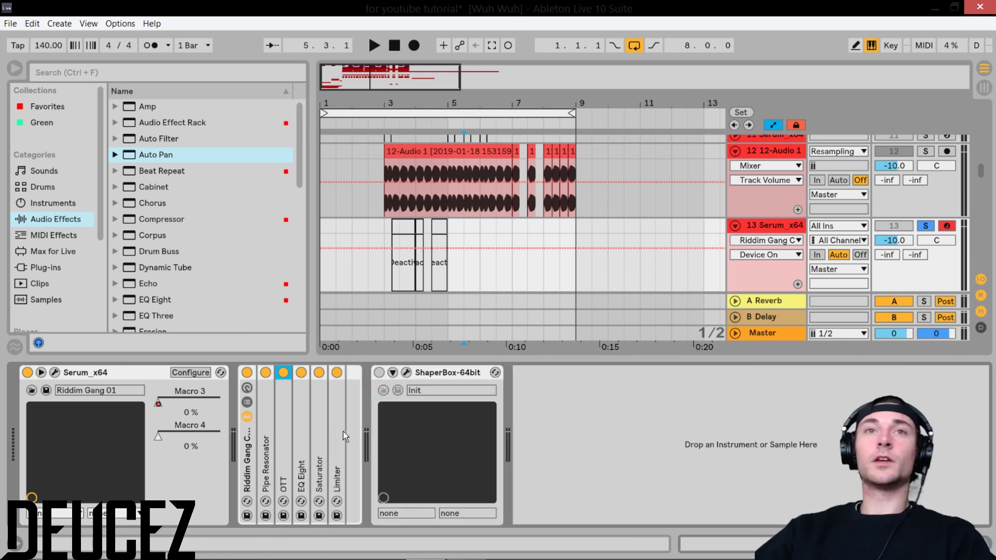
Step: Inspect bands 1 and 2 of the rack's EQ Eight, fold it and open the Saturator
double_click(303, 428)
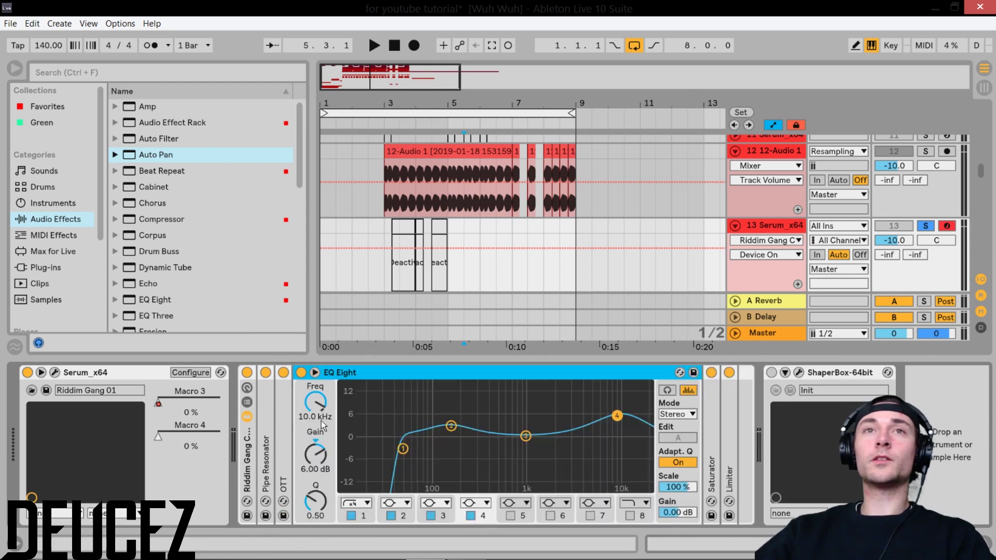
left_click(366, 513)
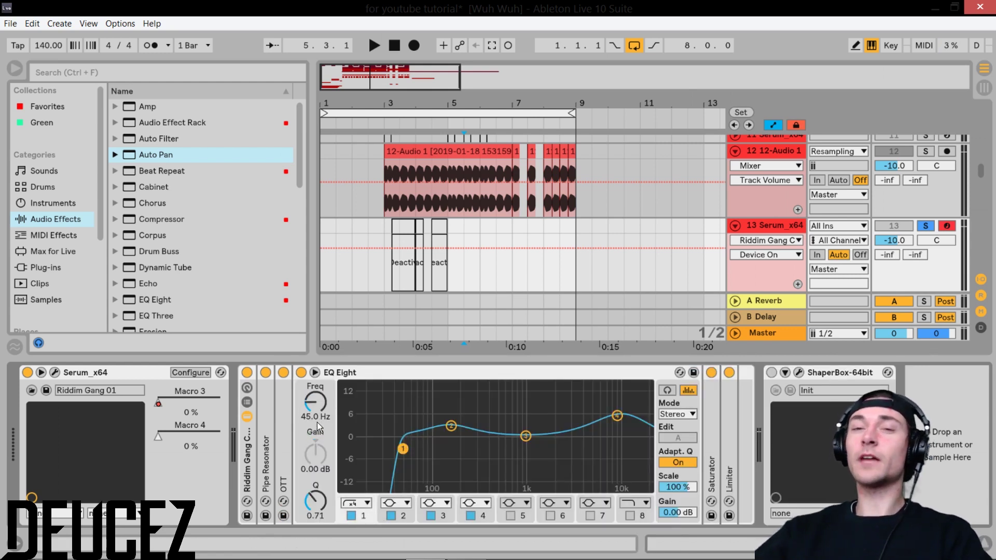
left_click(410, 515)
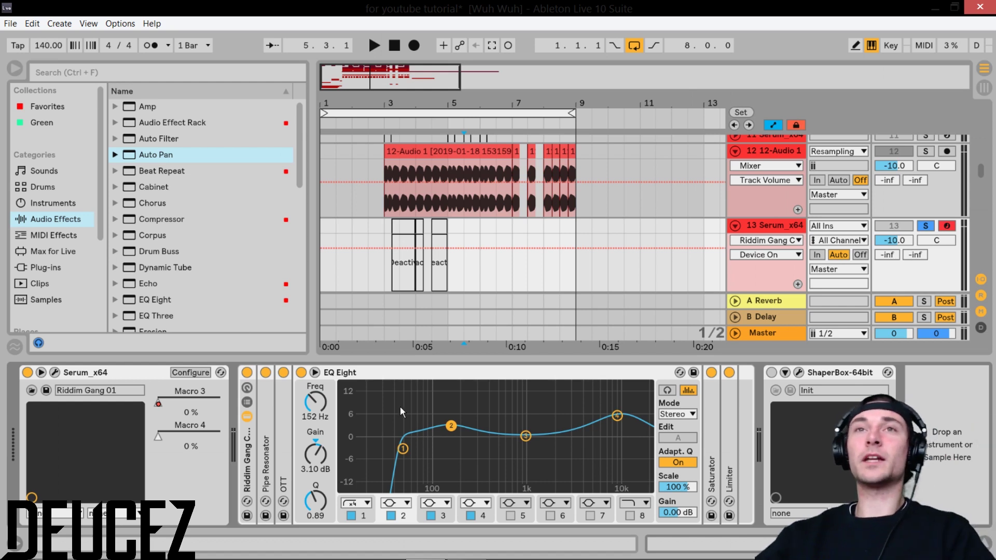
double_click(388, 377)
double_click(326, 411)
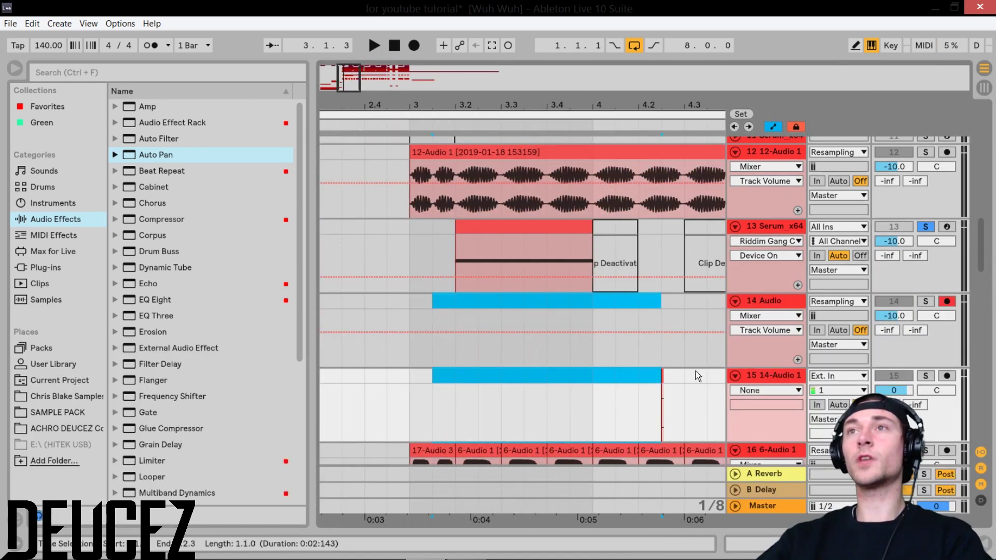
Step: Delete the leftover clip sliver around bar 4.2 on track 15 and show the devices of track 13 Serum_x64
left_click_drag(686, 375, 616, 384)
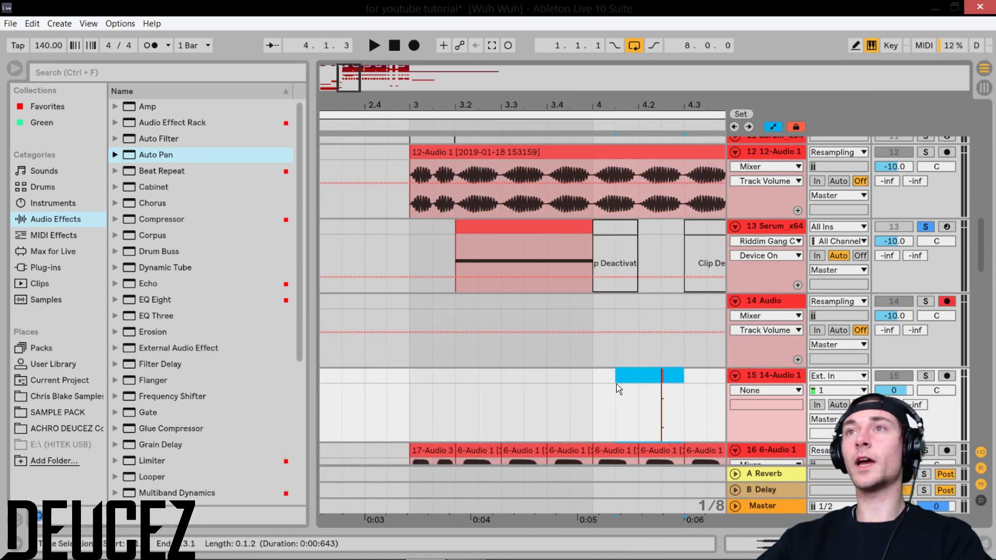
key("Delete")
left_click(645, 385)
double_click(767, 228)
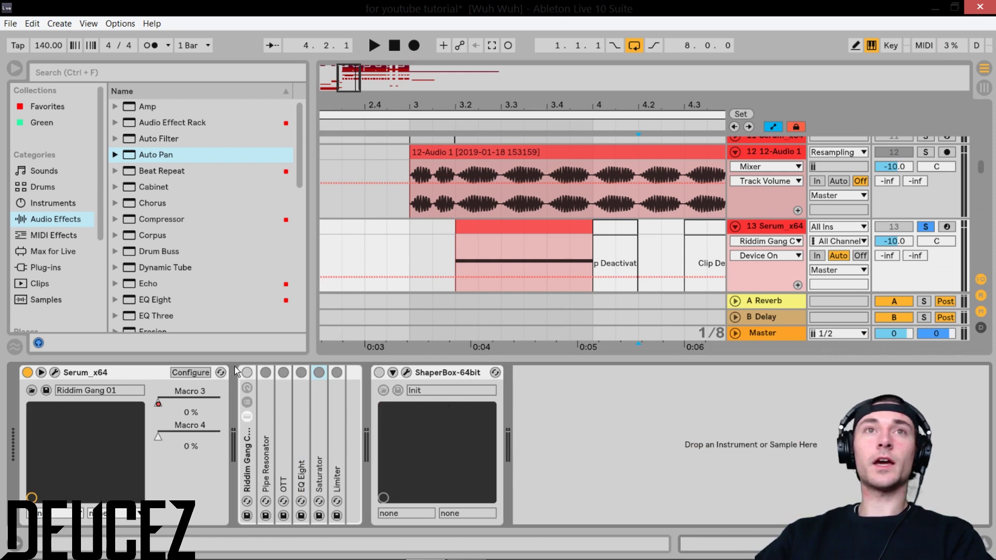
Step: Enable the effect rack, insert a Simple Delay between Pipe Resonator and OTT, and link its left and right channels
left_click(247, 372)
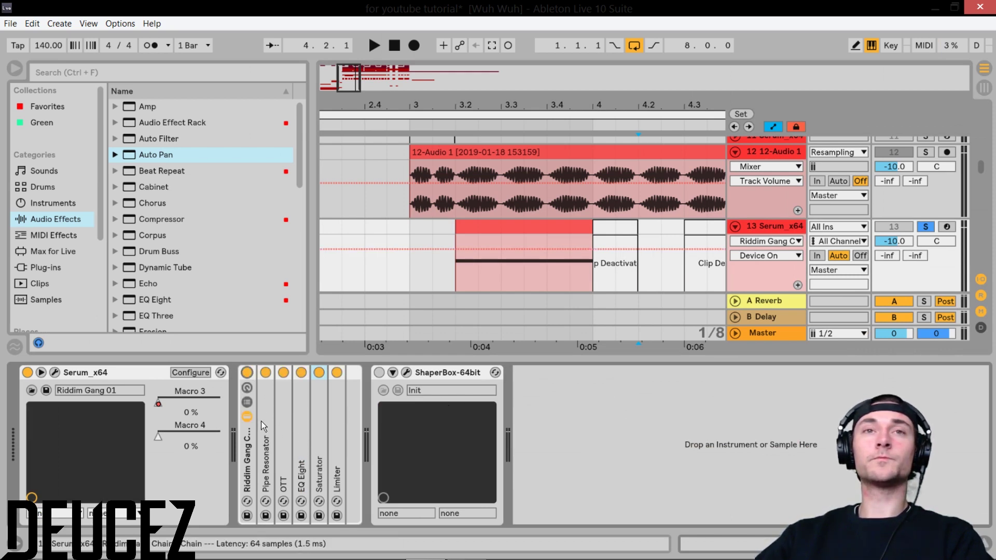
scroll(150, 225, "down", 5)
scroll(157, 231, "down", 4)
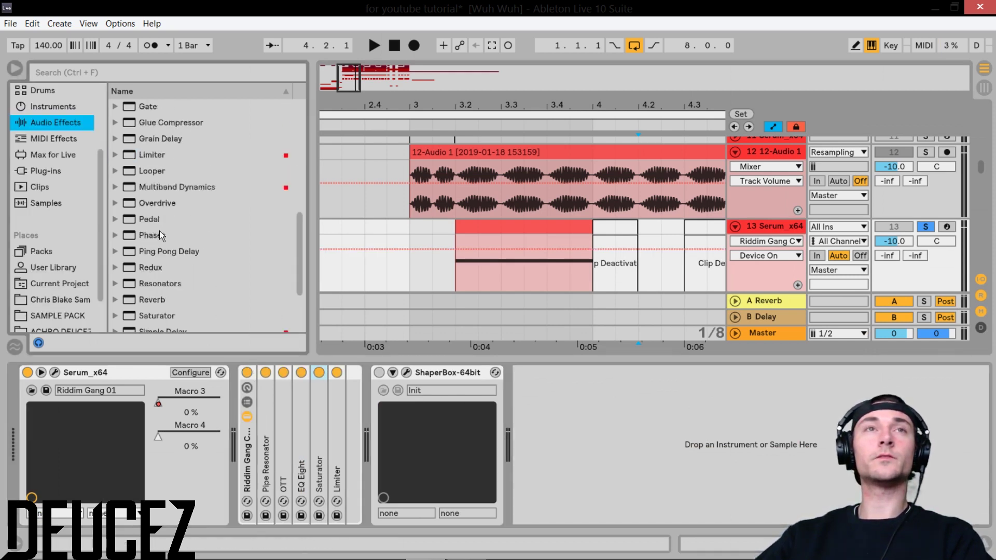
left_click_drag(138, 251, 271, 434)
left_click(361, 389)
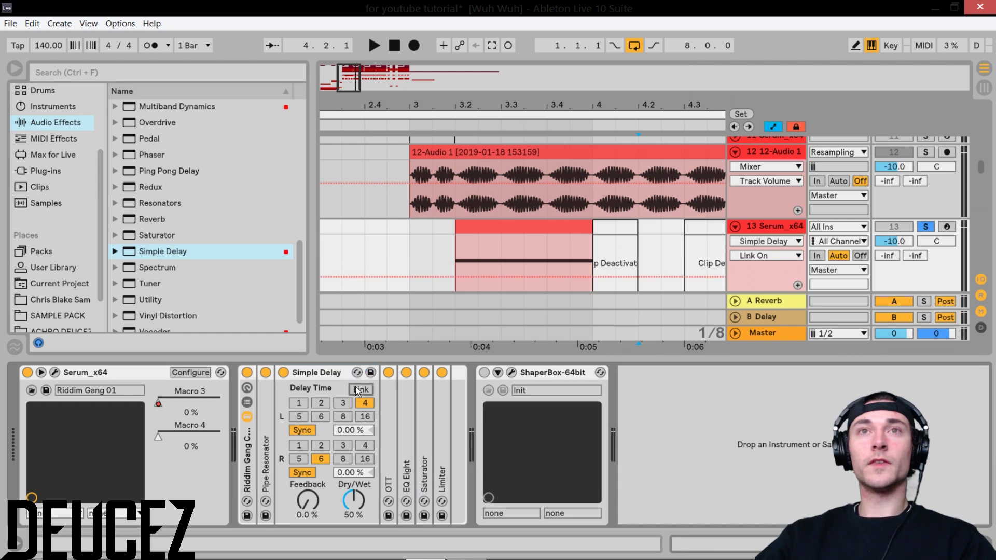
Step: Switch the Simple Delay to Time mode with 100% dry/wet and 40% feedback
left_click(310, 433)
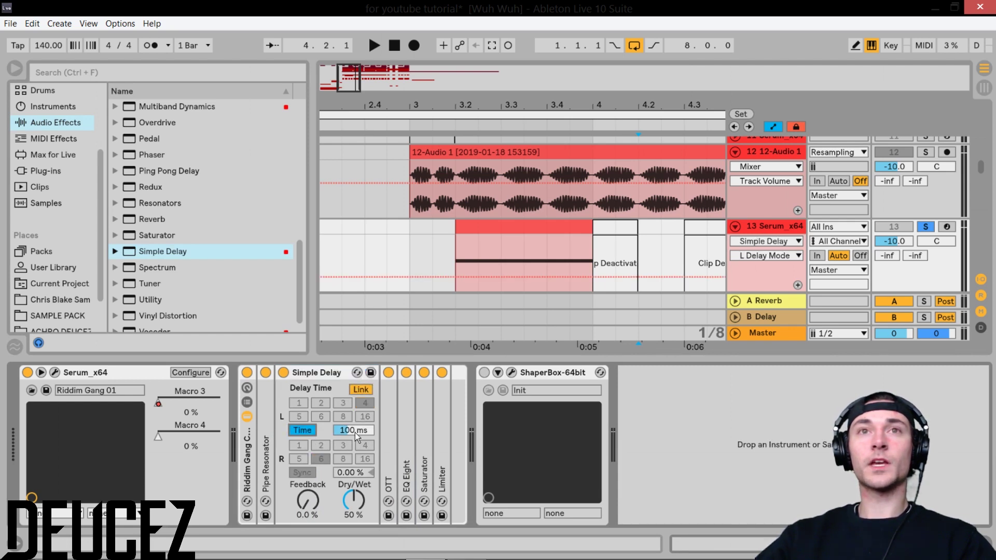
left_click_drag(353, 503, 353, 482)
left_click(315, 497)
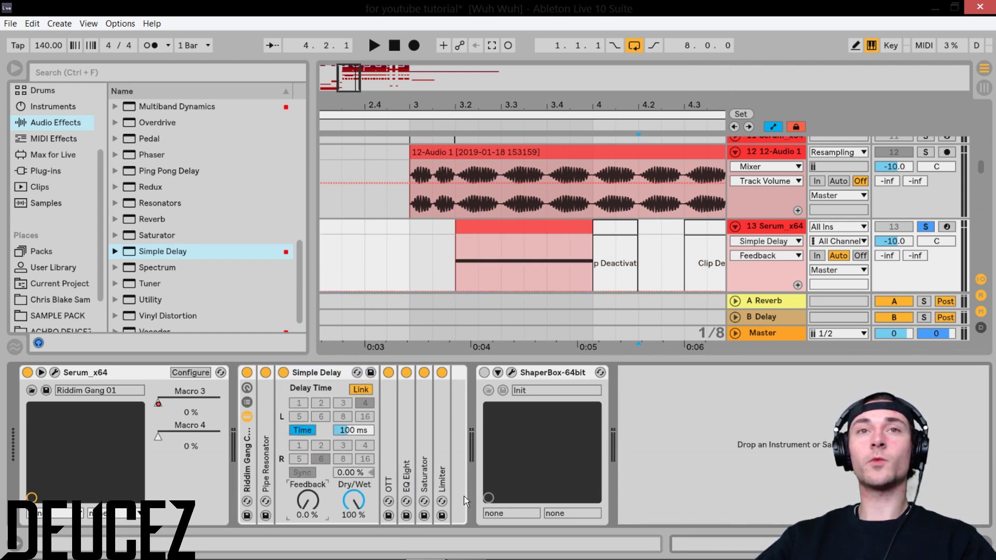
type("40")
key("Return")
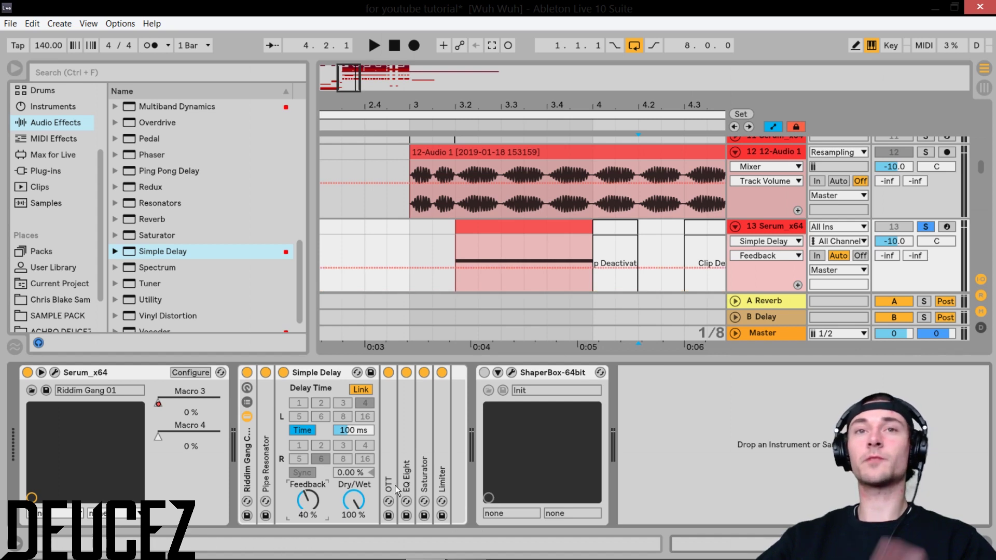
Step: Play the Serum clip on track 13 and try a delay time of 90 ms
left_click(353, 430)
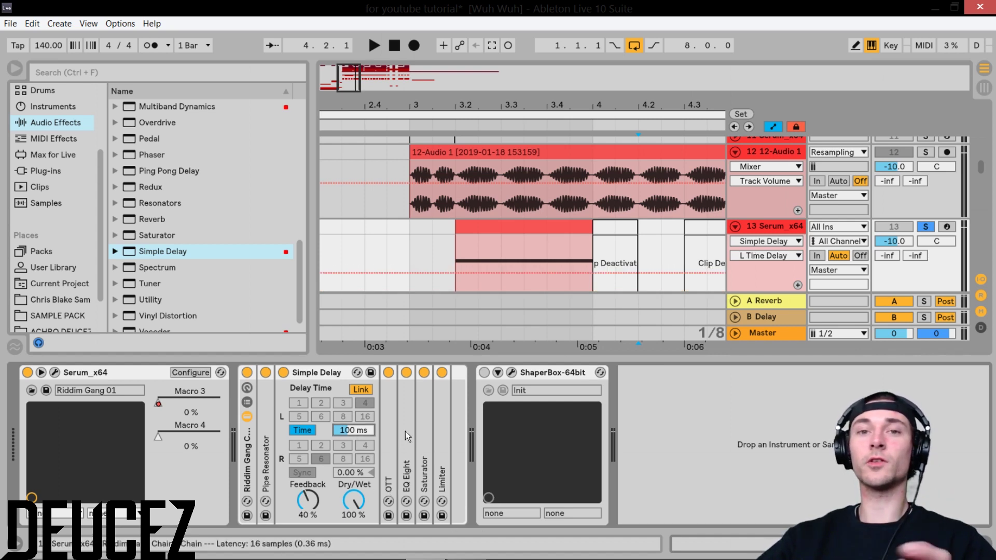
left_click(565, 256)
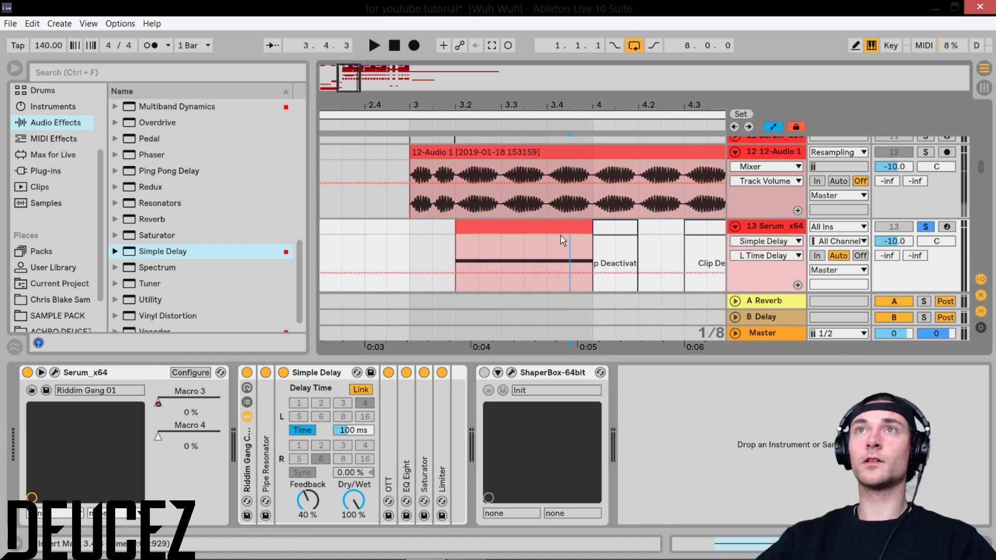
key("space")
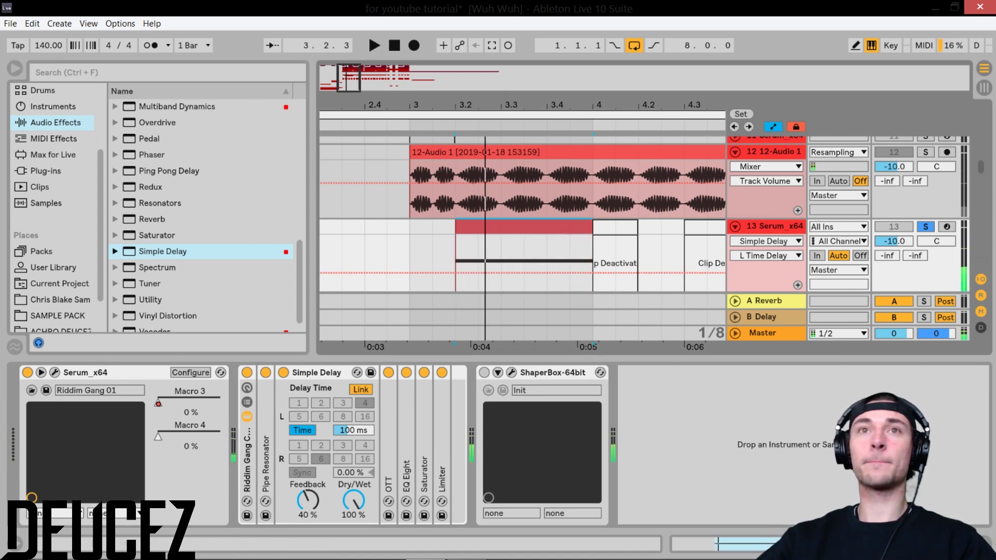
left_click(565, 404)
key("space")
type("90")
key("Return")
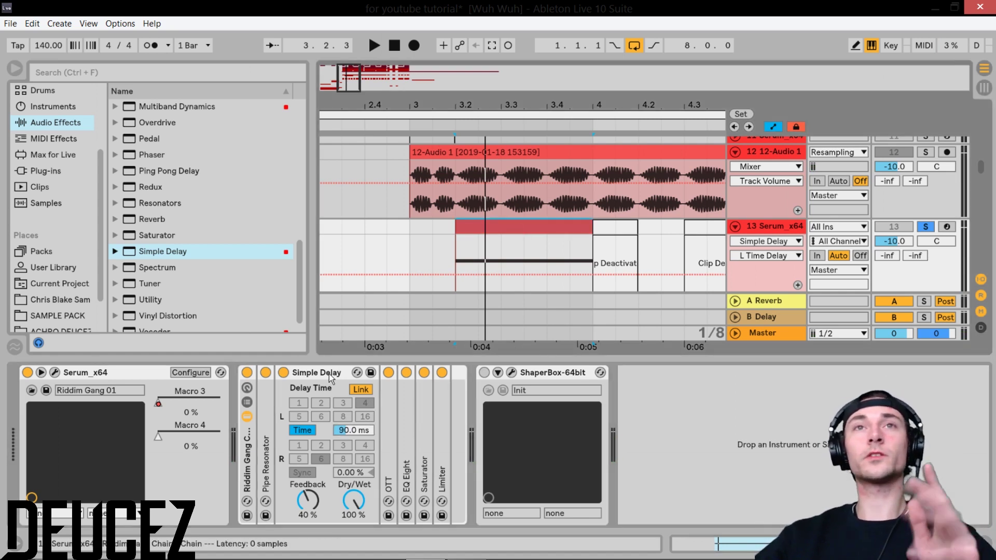
Step: Try a 24.7 ms delay time and compare the sound with the Simple Delay off and on
left_click(329, 373)
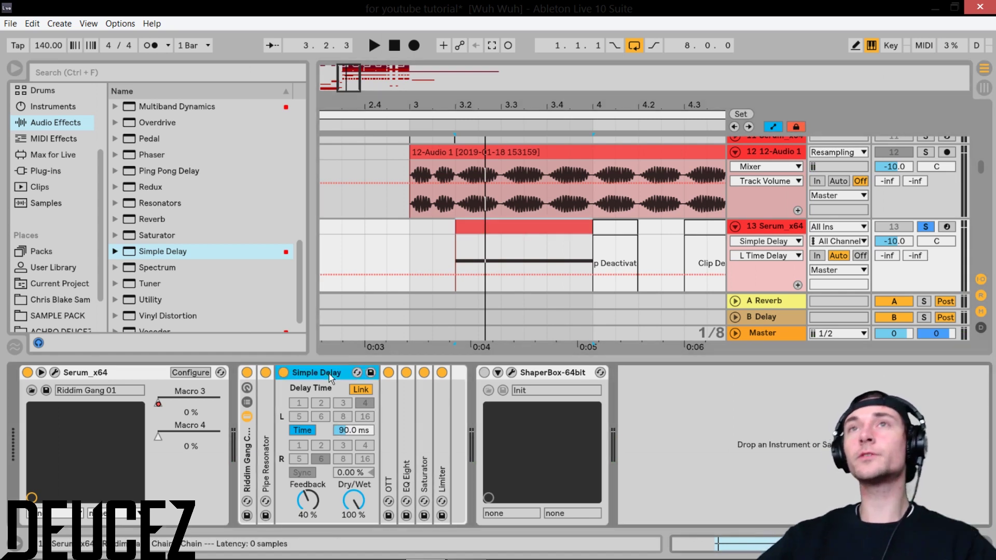
key("space")
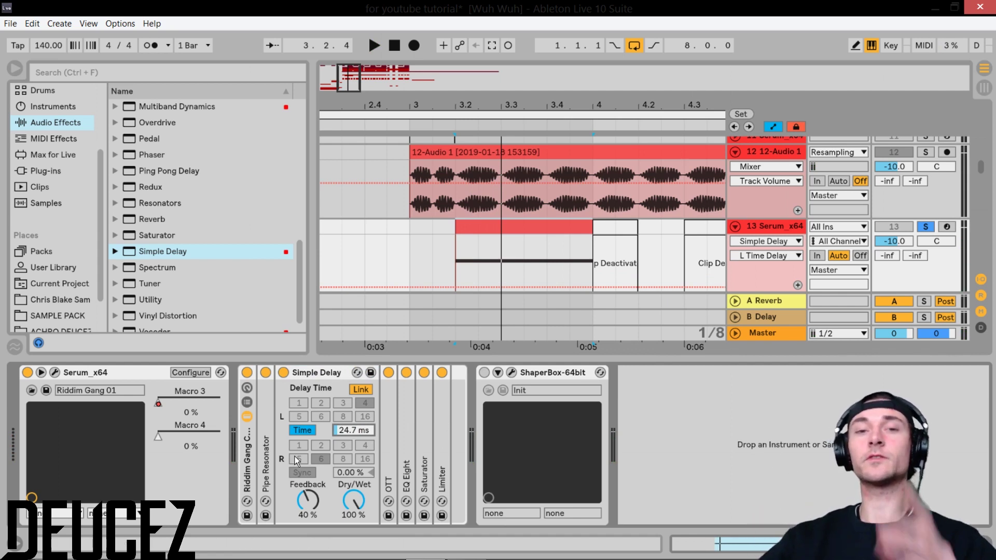
key("space")
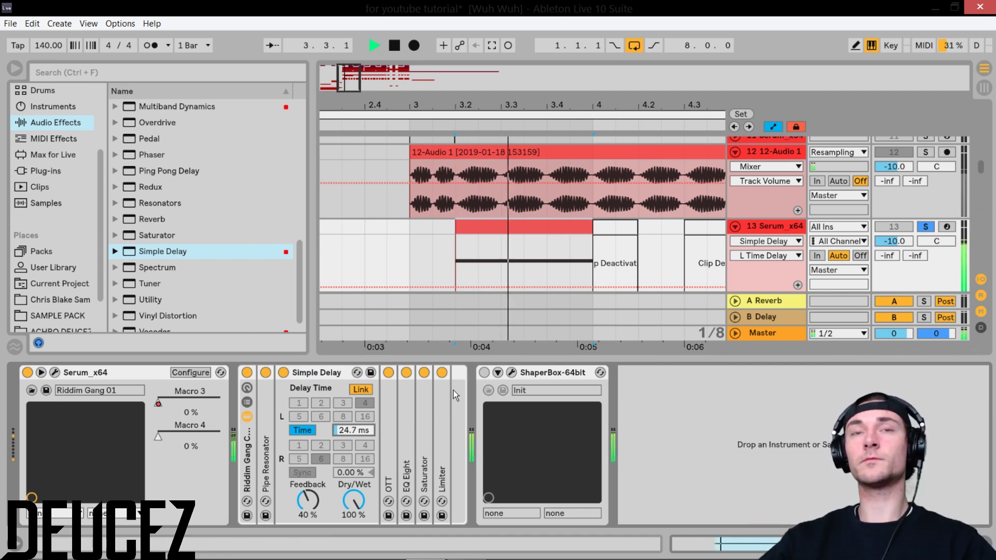
left_click(284, 373)
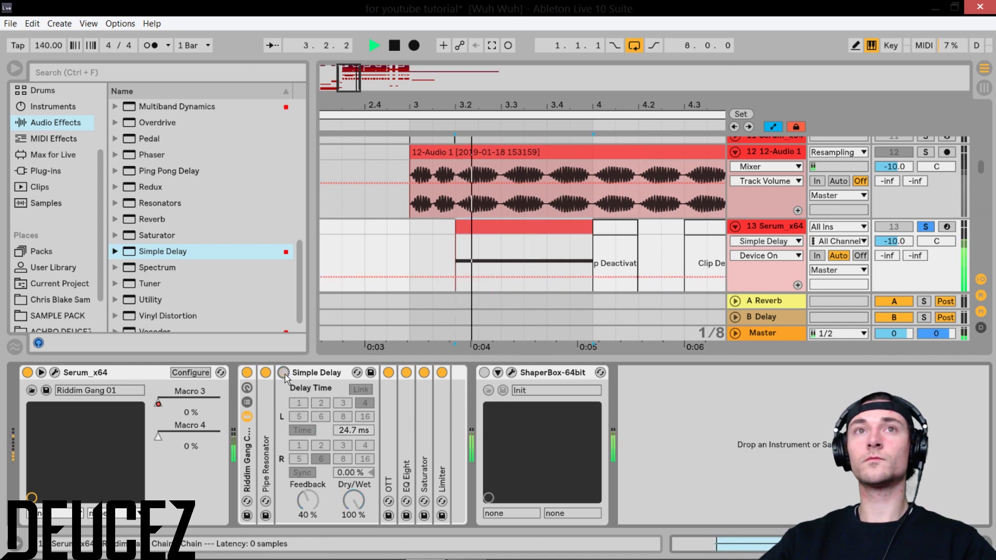
key("space")
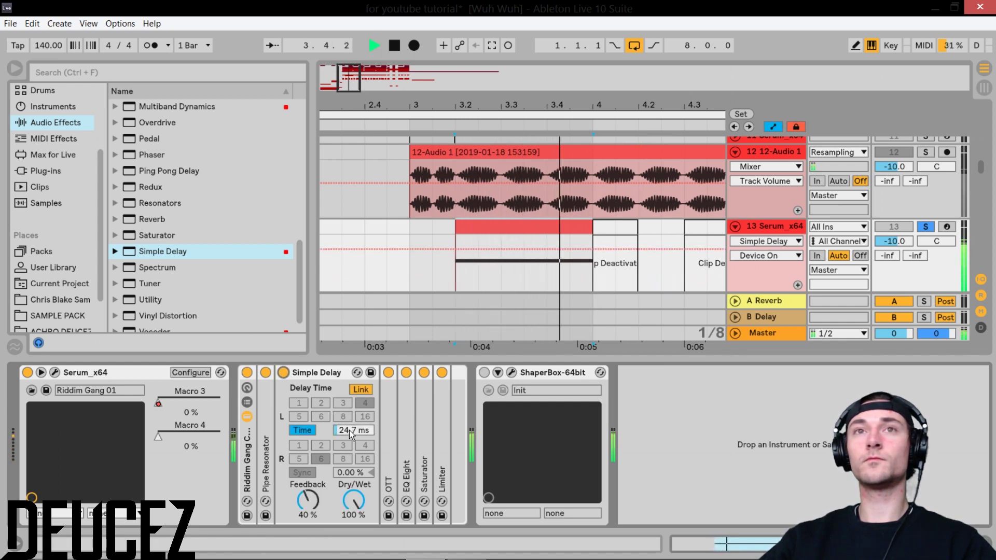
Step: Set the Simple Delay's time to 26.5 ms while auditioning the looped bass clip
left_click(351, 430)
key("space")
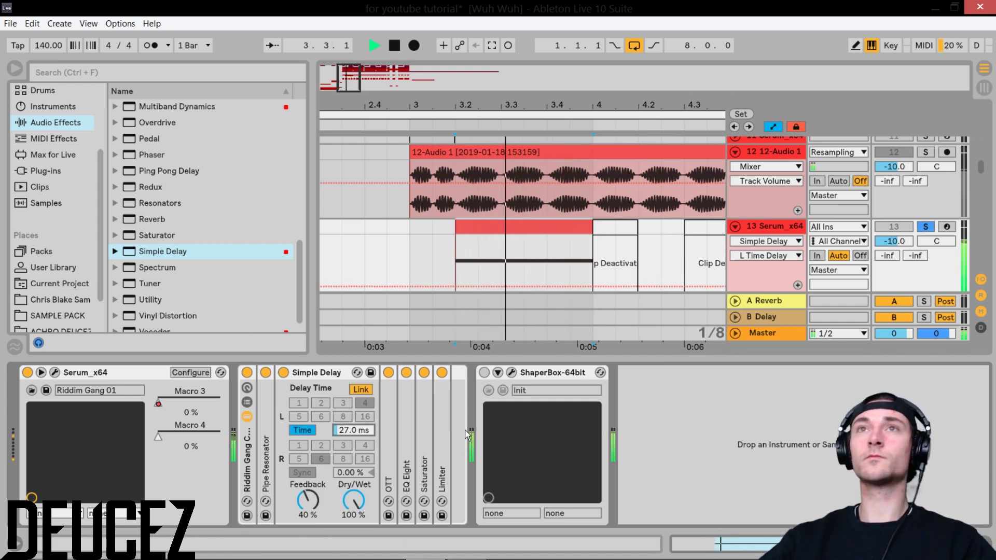
key("space")
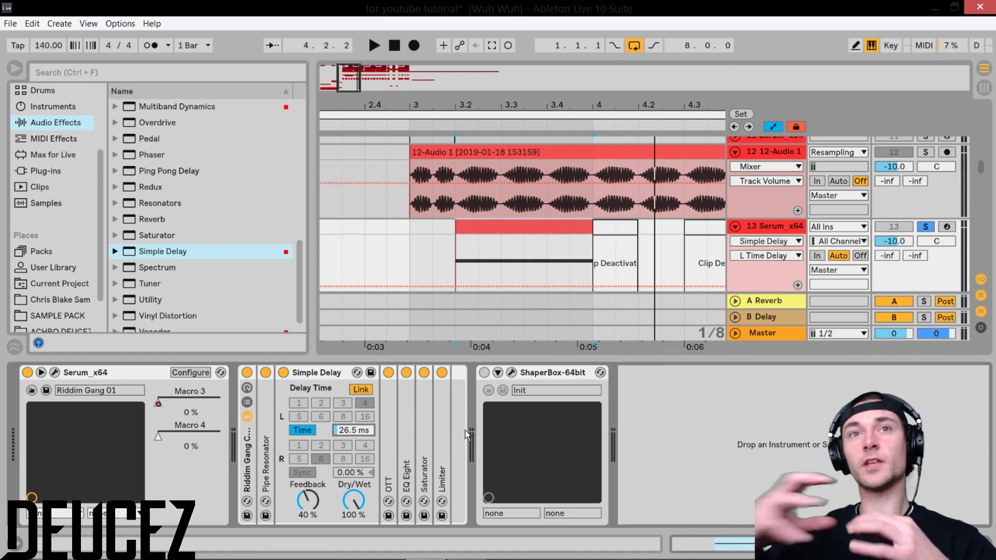
key("space")
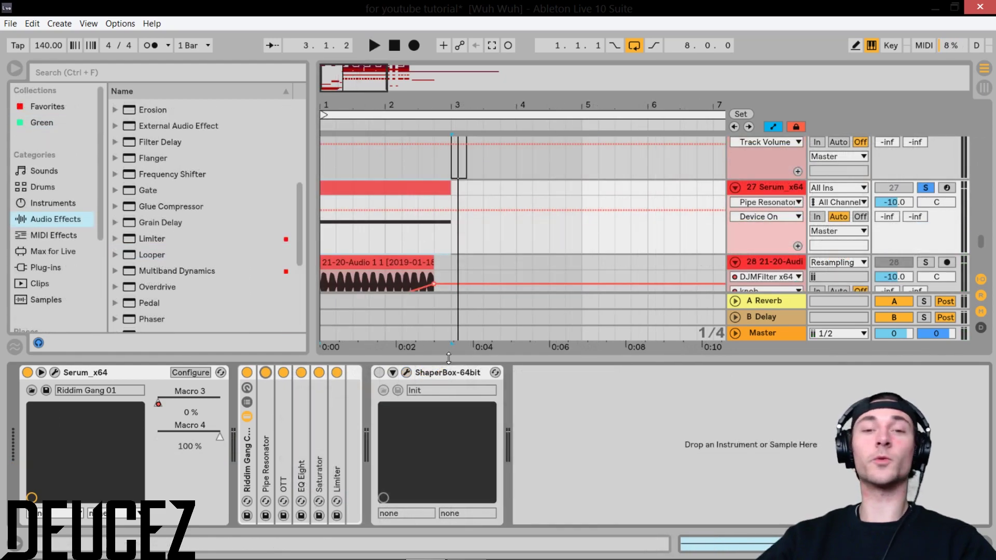
Step: Hide the device view and look through the arrangement's audio tracks above track 27
key("ctrl+alt+l")
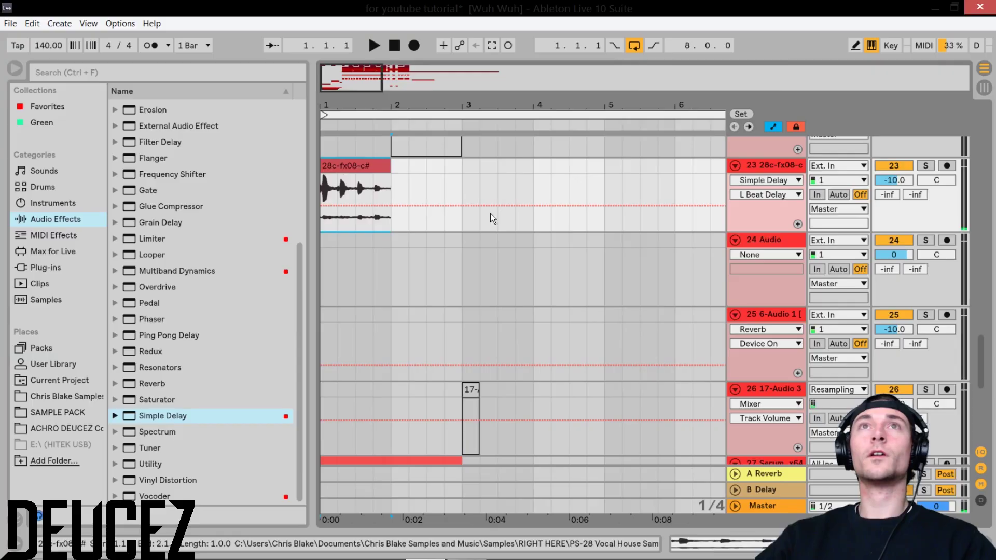
scroll(475, 229, "up", 5)
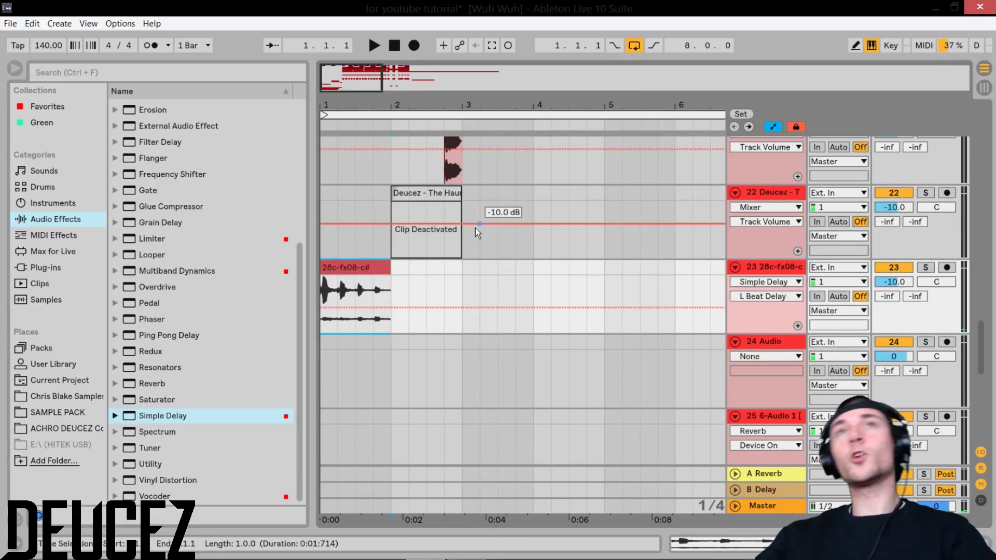